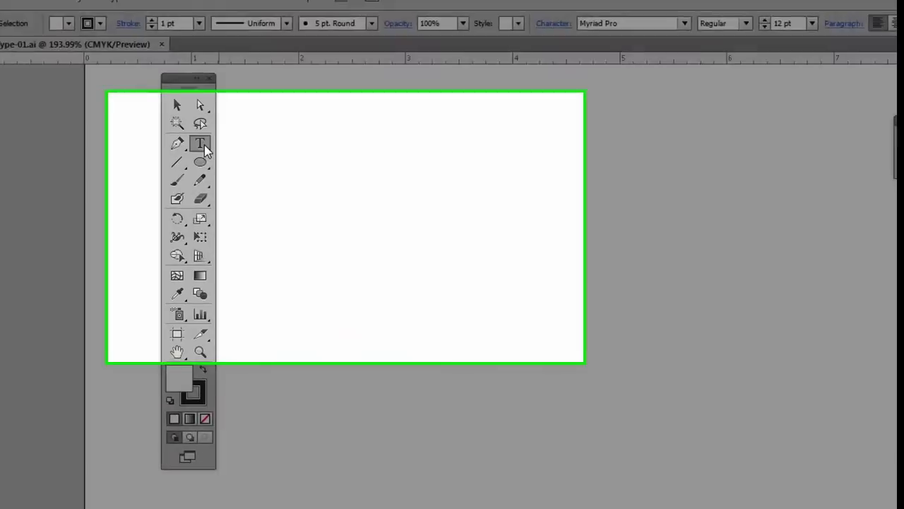
Place large Myriad Pro text reading 'HUNTER COLLEGE' near the upper left of the artboard
left_click(204, 146)
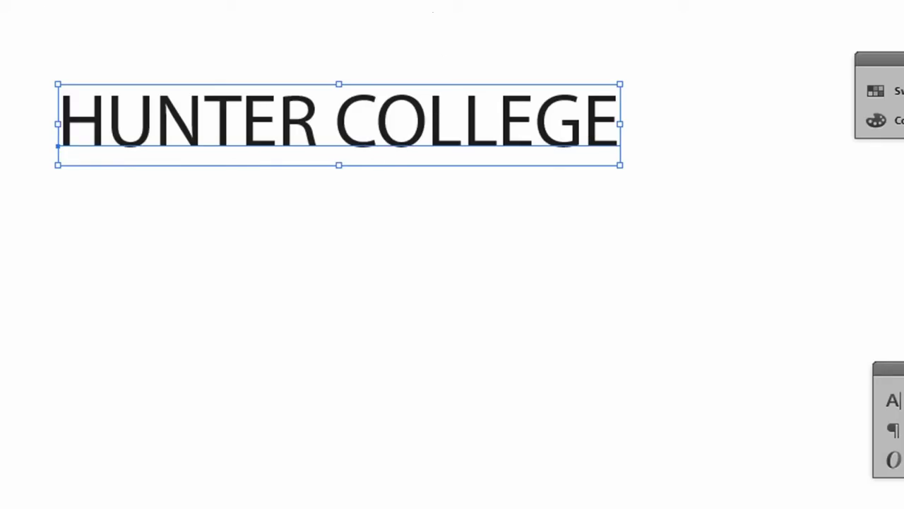
Preview Papyrus and then Arial as the heading font
left_click(480, 49)
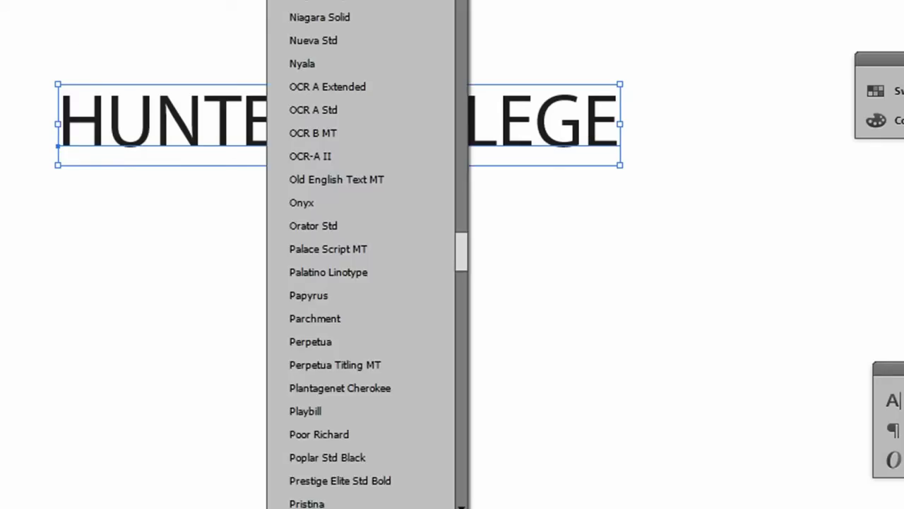
left_click(481, 49)
left_click(480, 50)
left_click(480, 49)
left_click(479, 49)
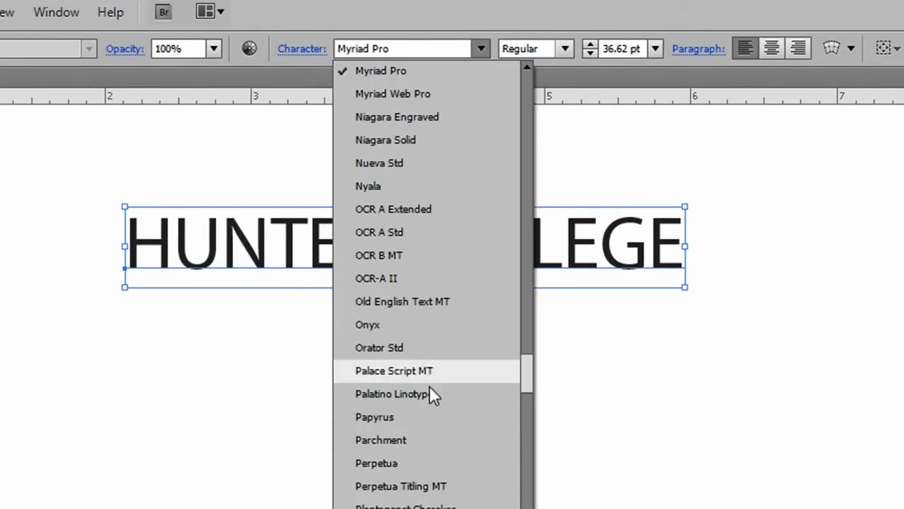
left_click(415, 423)
left_click(338, 48)
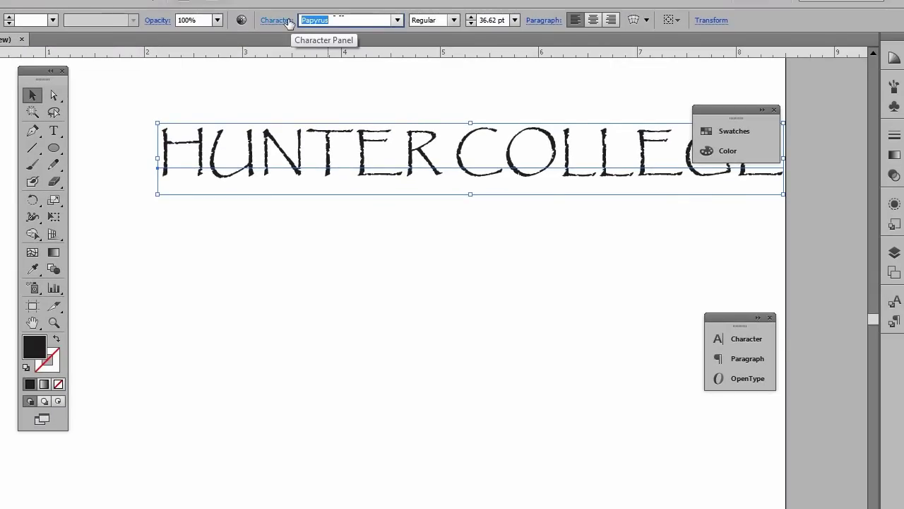
type("Arial")
key("Return")
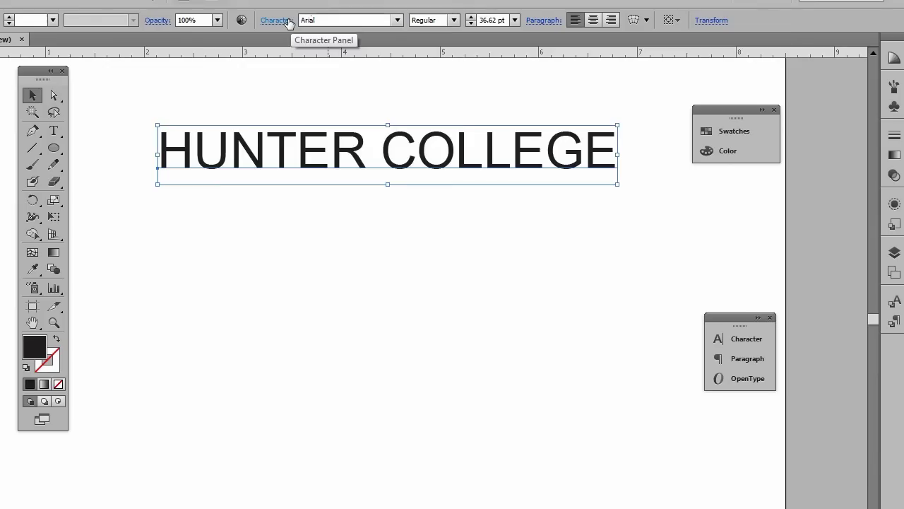
Step through neighbouring fonts like Berlin Sans FB Demi Bold and Baskerville Old Face
left_click(329, 20)
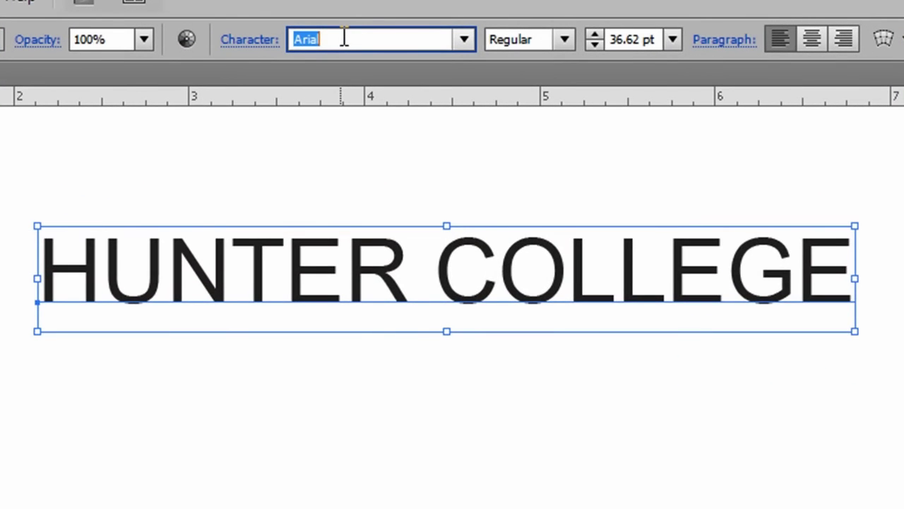
key("Down")
key("Down")
key("Down")
key("Down")
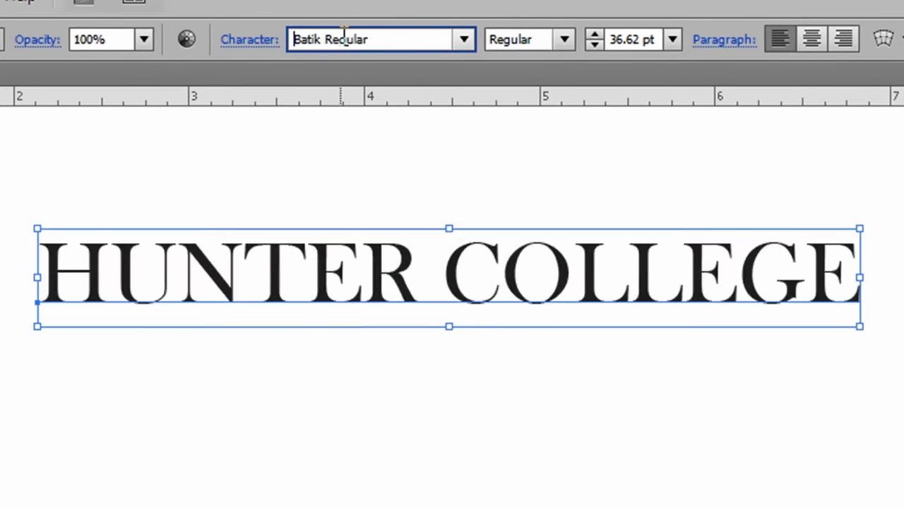
key("Down")
key("Down")
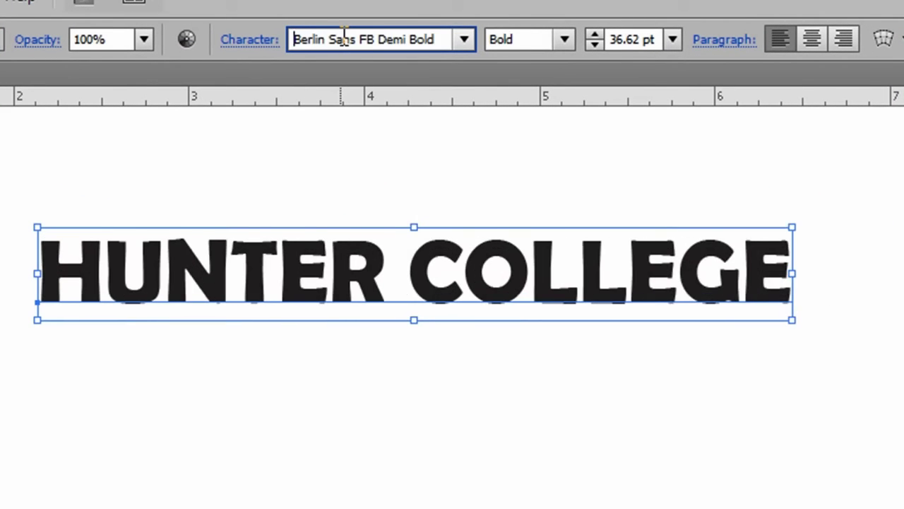
key("Up")
key("Up")
key("Up")
key("Up")
key("Up")
key("Up")
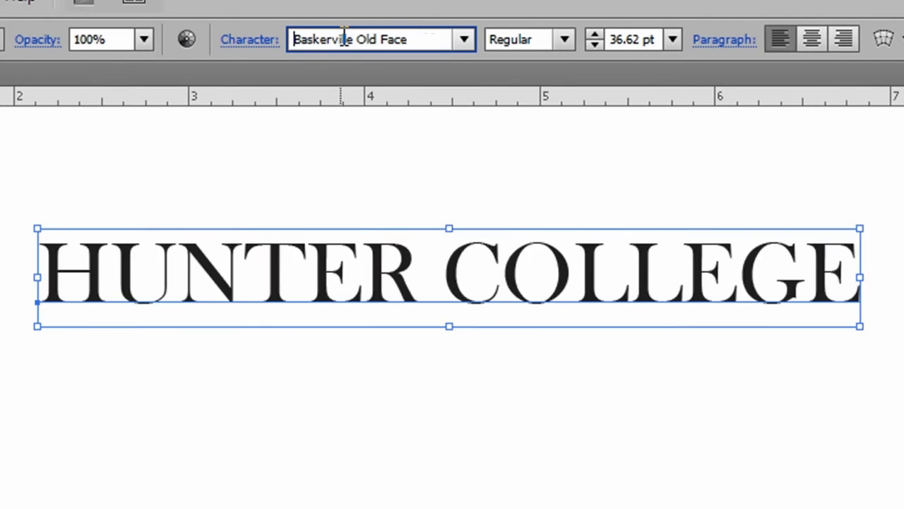
key("Up")
key("Up")
key("Up")
key("Up")
key("Up")
key("Up")
key("Up")
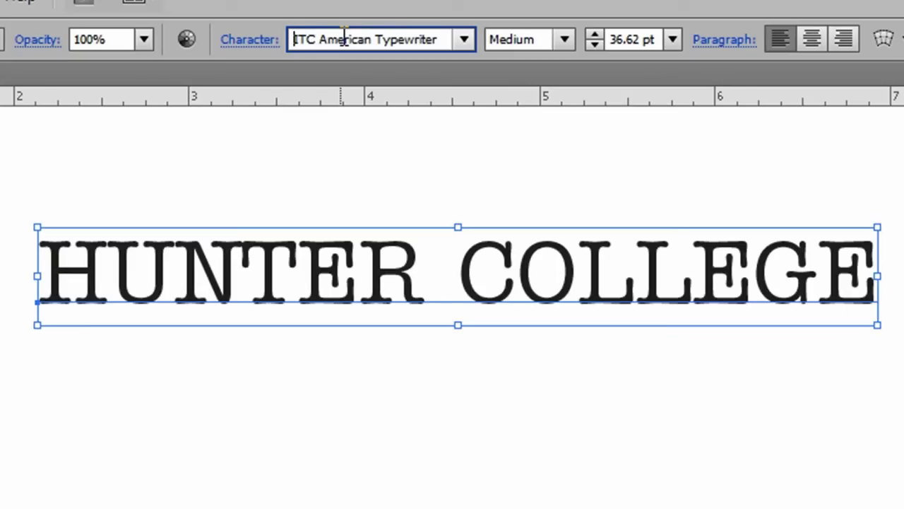
Set the heading to Myriad Pro with the Bold style
type("Myriad")
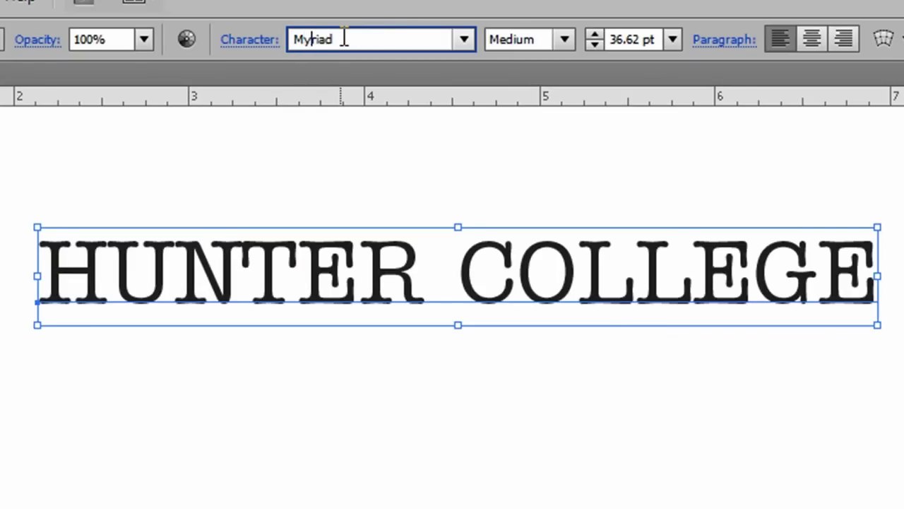
left_click(470, 38)
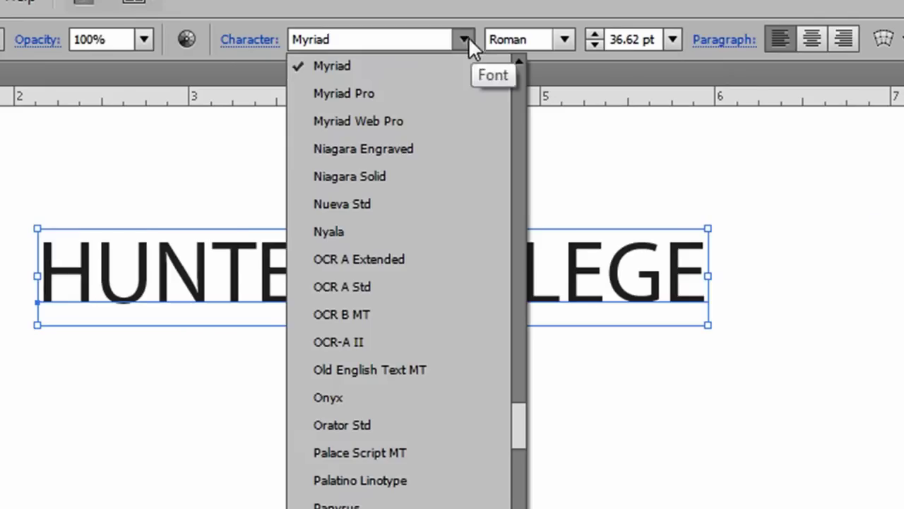
left_click(397, 93)
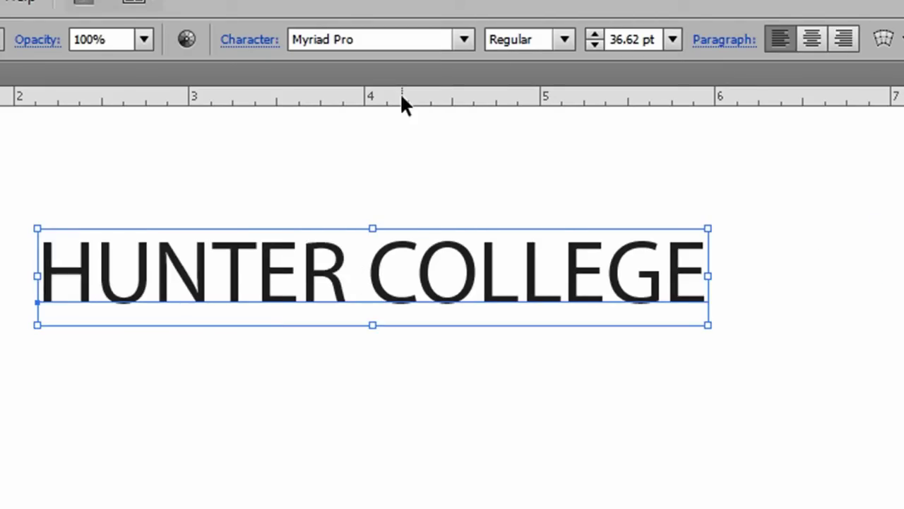
left_click(564, 40)
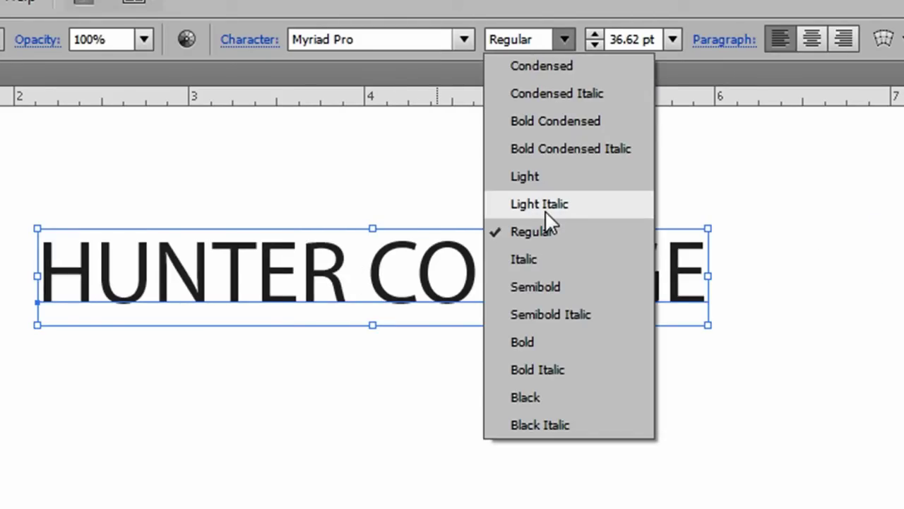
left_click(546, 342)
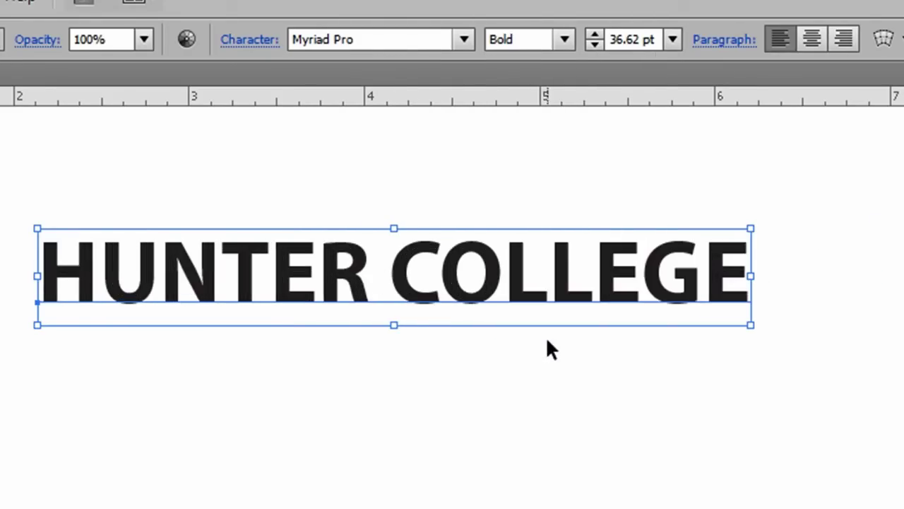
Try heading sizes of 38, 36 and 21 pt with the spinner and presets
left_click(596, 34)
left_click(596, 34)
left_click(596, 44)
left_click(595, 44)
left_click(674, 39)
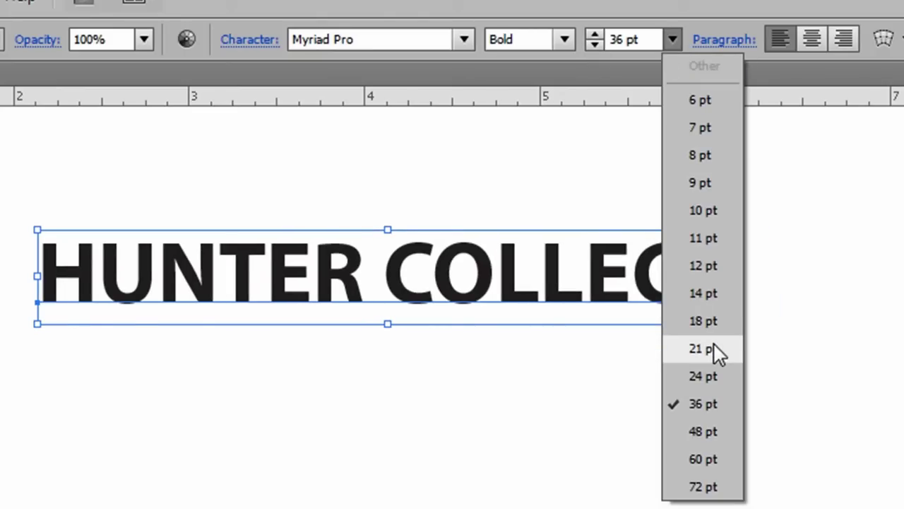
left_click(712, 348)
Enter 42 pt, then step the size with arrow keys to a final 38 pt
left_click(654, 41)
left_click_drag(655, 41, 594, 60)
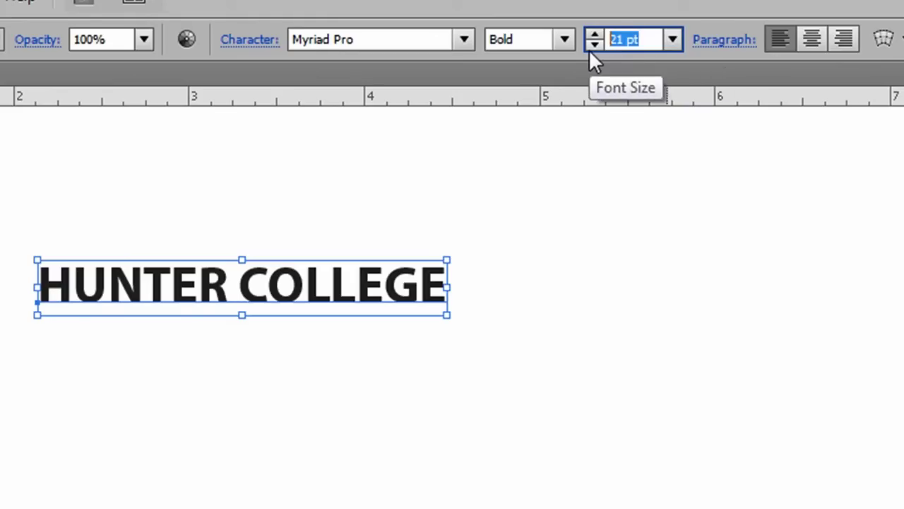
type("42")
key("Return")
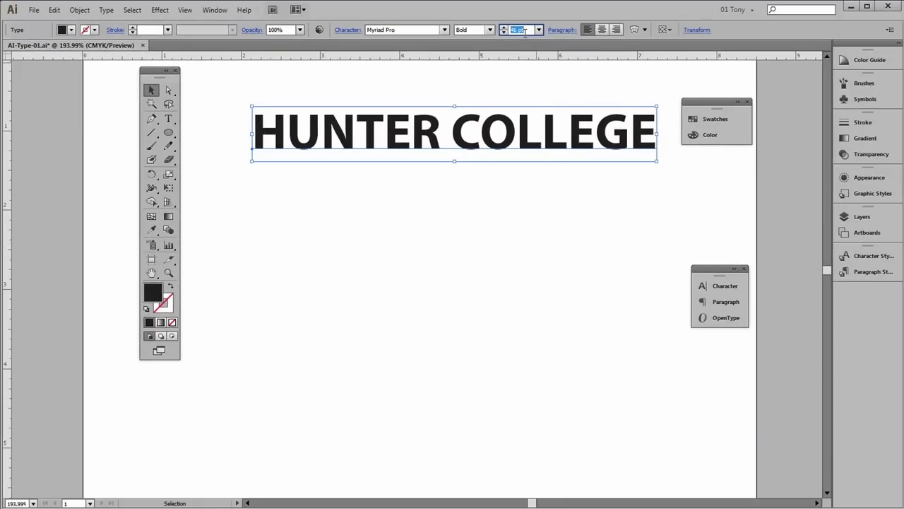
key("Up")
key("Up")
key("Up")
key("Down")
key("Down")
key("Down")
key("Down")
key("Down")
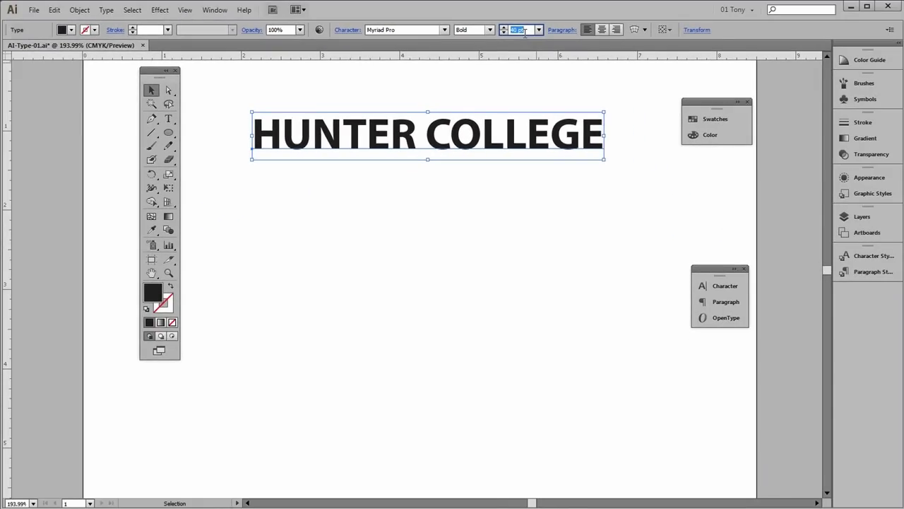
key("Up")
key("Up")
key("Up")
key("Up")
key("Up")
key("Up")
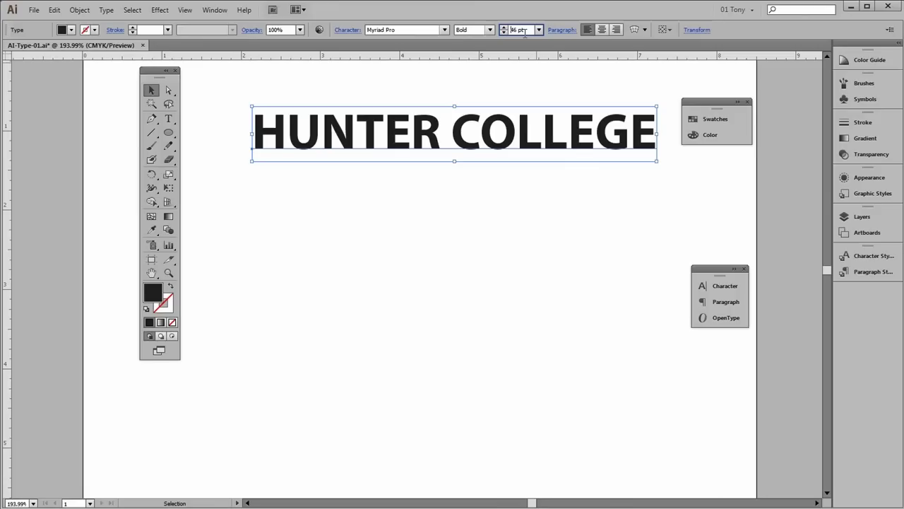
key("Down")
key("Down")
key("Down")
key("Down")
key("Down")
key("Down")
key("Down")
key("Down")
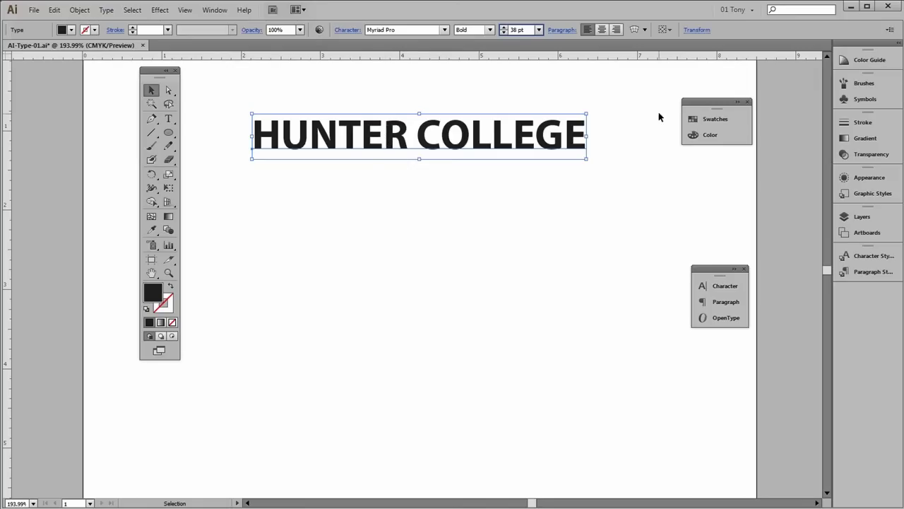
Move and expand the Swatches panel, then fill the heading CMYK Red
left_click_drag(707, 104, 659, 93)
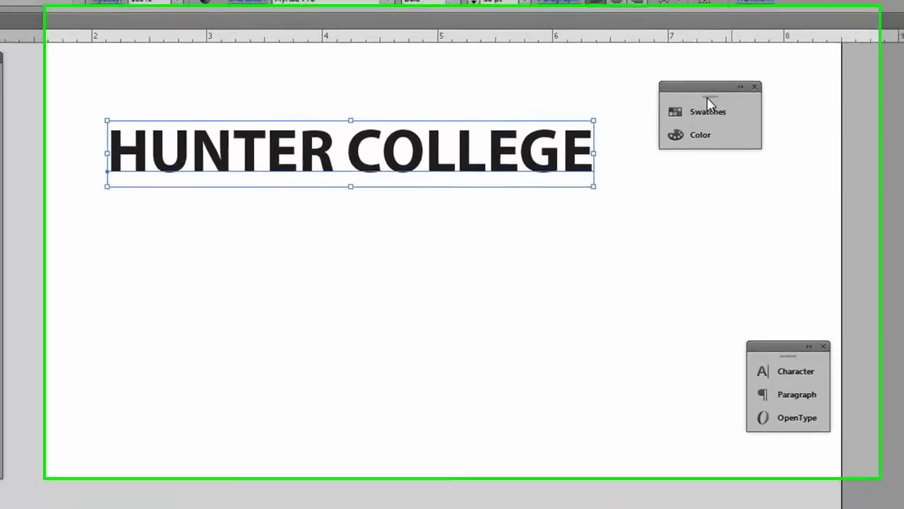
left_click(712, 106)
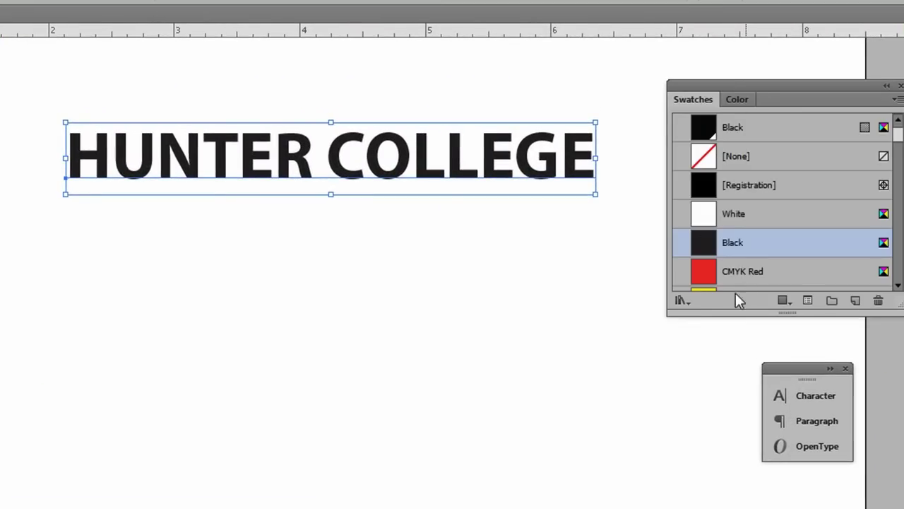
left_click(772, 275)
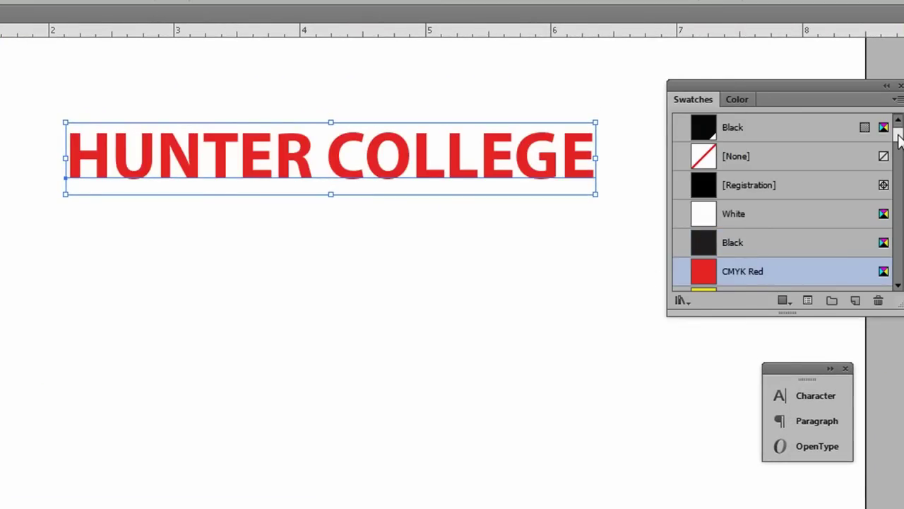
left_click_drag(899, 138, 900, 163)
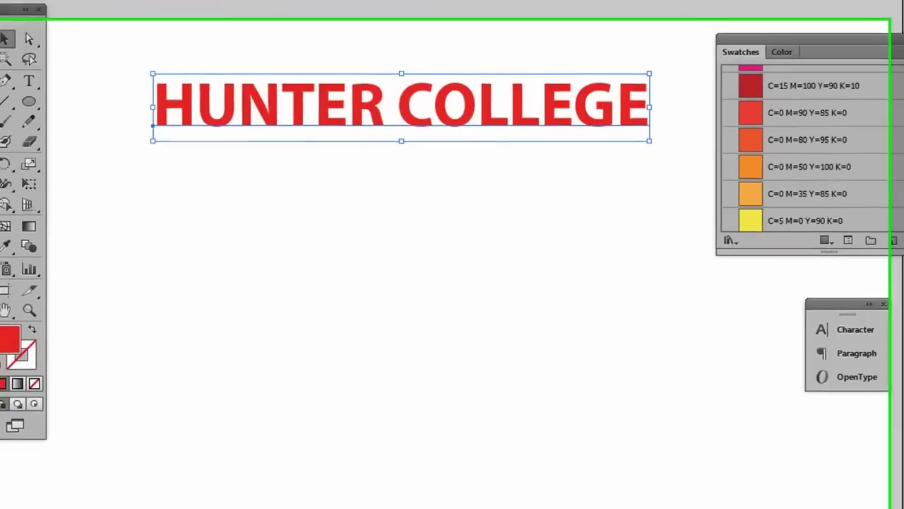
scroll(812, 141, "up", 5)
scroll(813, 142, "down", 2)
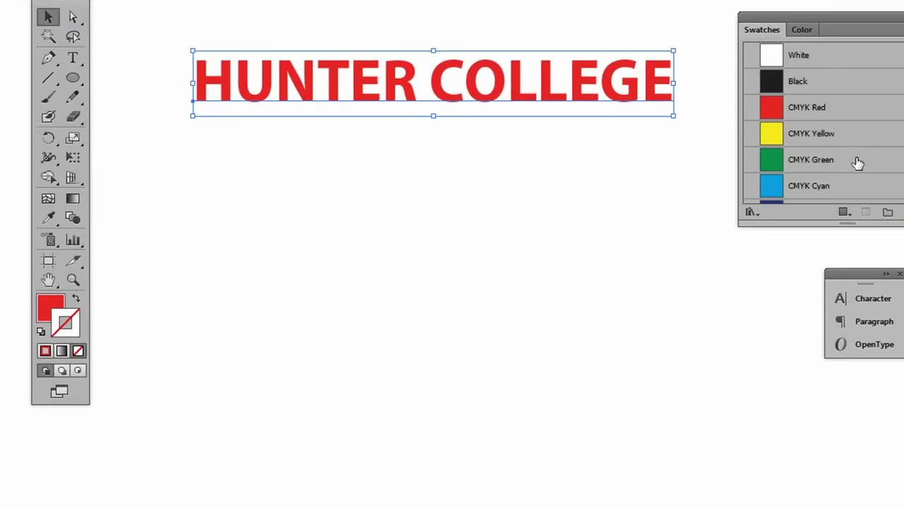
Give the heading a CMYK Green outline, then revert it to black with no stroke
key("x")
left_click(850, 159)
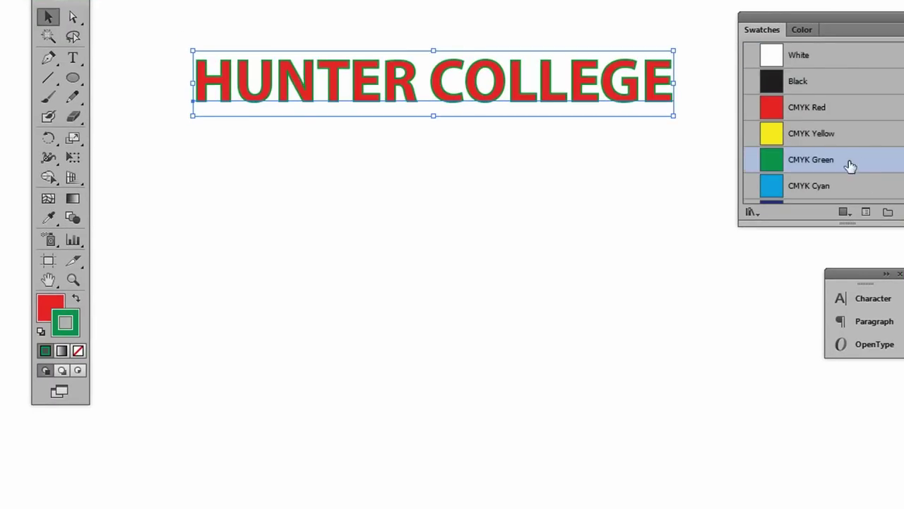
left_click(606, 164)
left_click(592, 86)
key("ctrl+z")
key("ctrl+z")
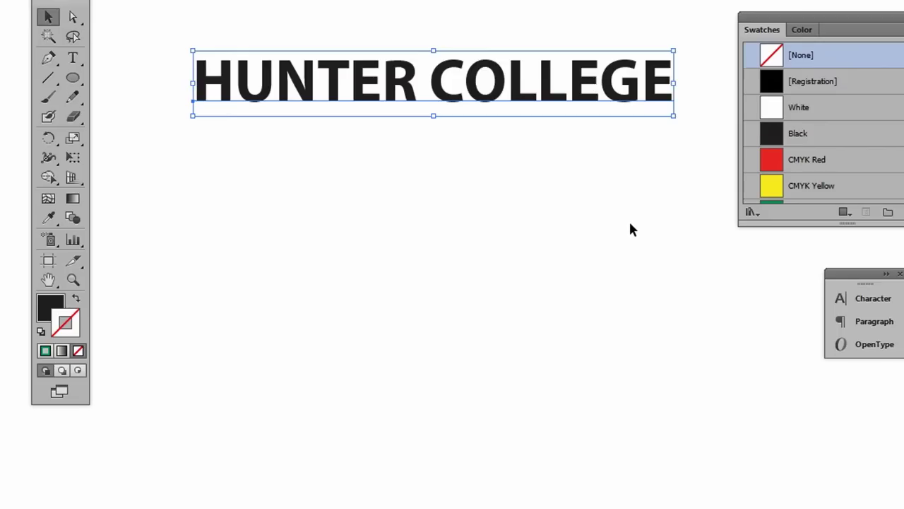
left_click(631, 226)
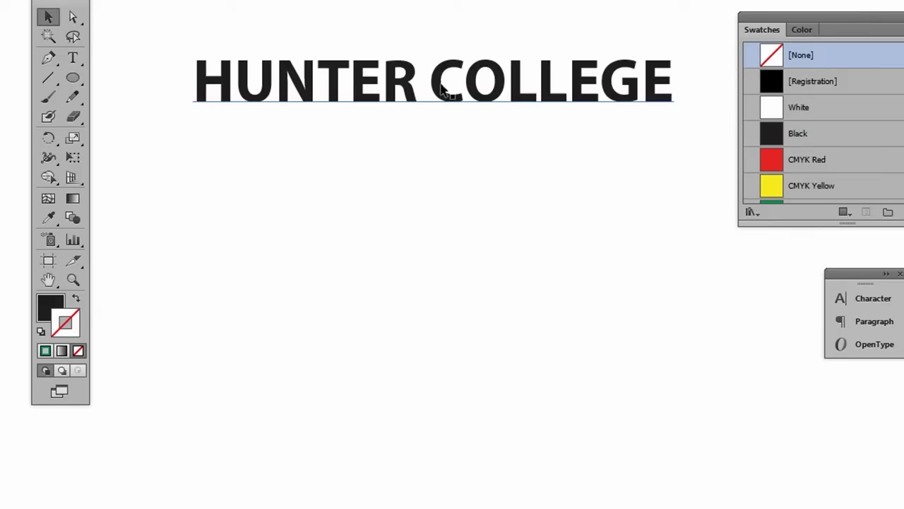
Select the letters 'CO' and give them a CMYK Red outline and a blue fill
key("t")
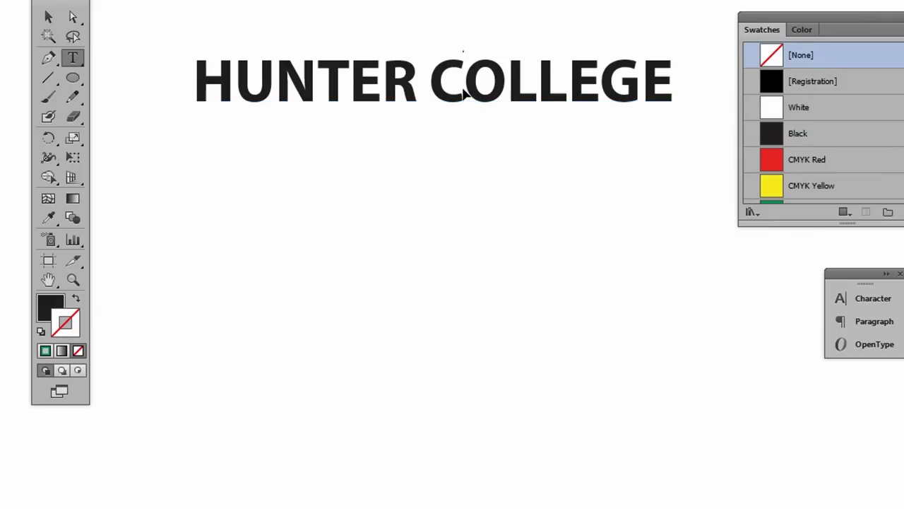
left_click(463, 80)
left_click_drag(496, 81, 412, 79)
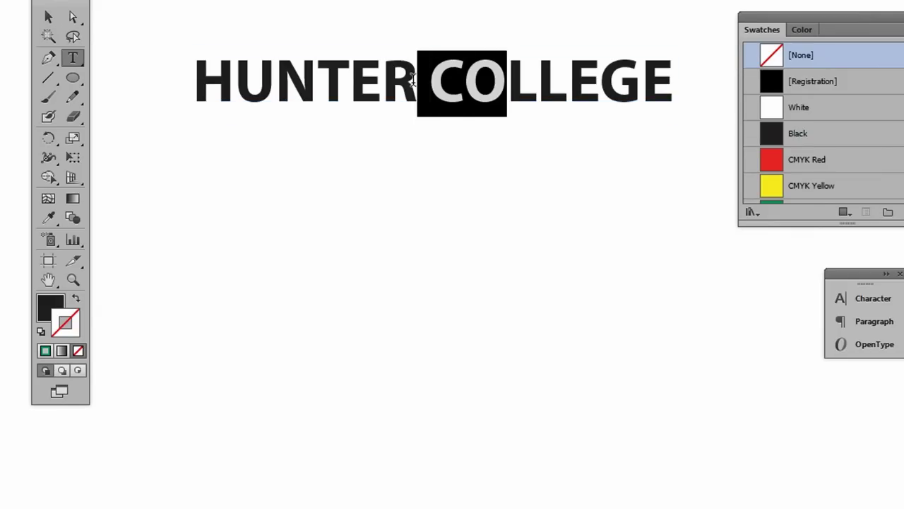
left_click(833, 161)
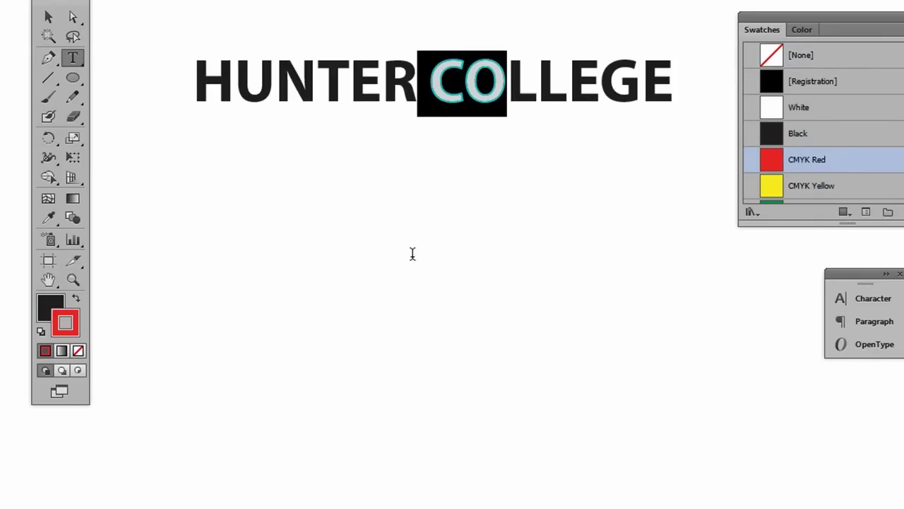
left_click(47, 306)
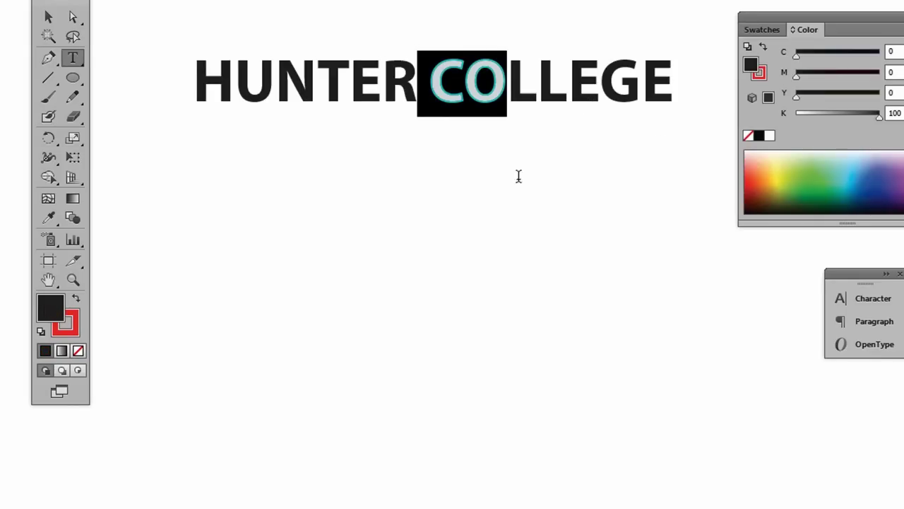
left_click(878, 182)
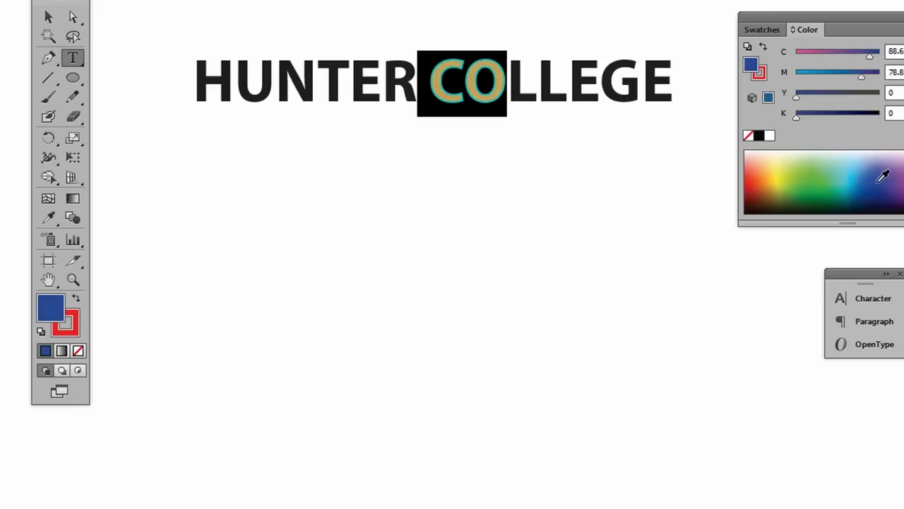
left_click(533, 83)
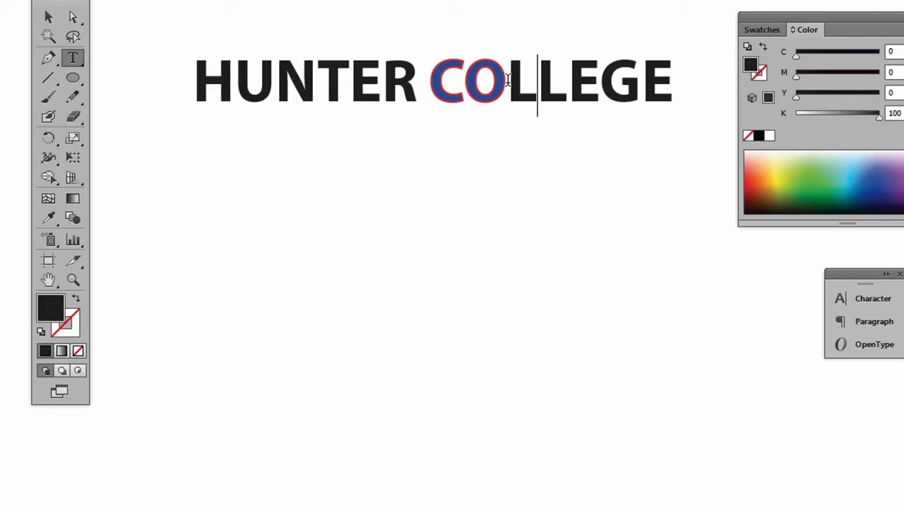
Undo the CO colour changes so the whole heading is black again
key("ctrl+z")
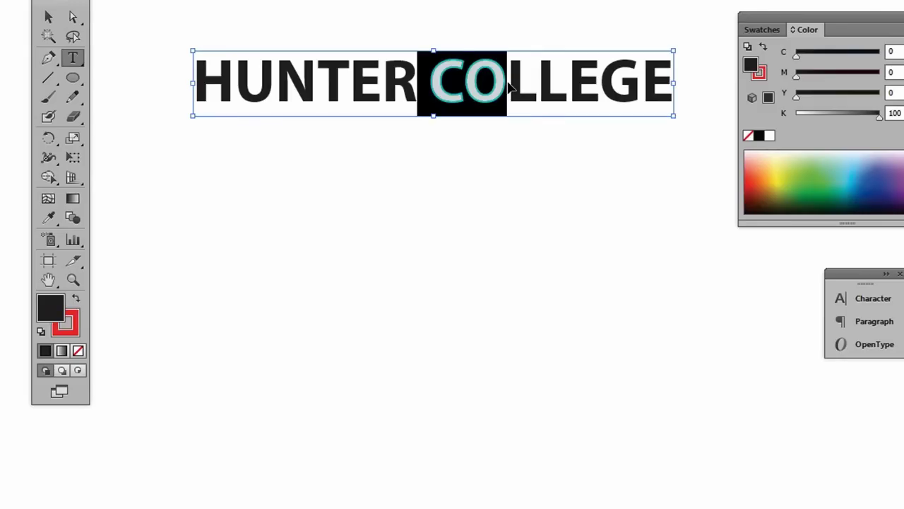
key("ctrl+z")
left_click(559, 91)
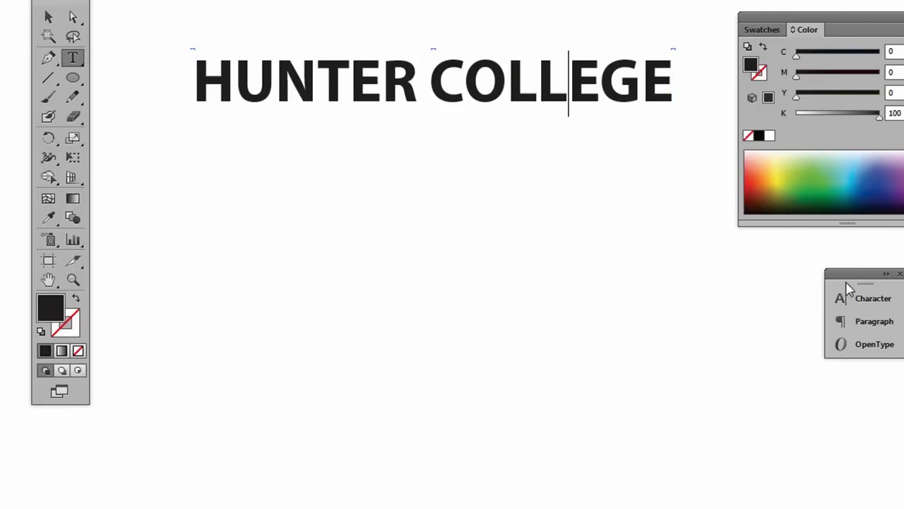
Float the Character settings as a separate panel near the screen centre
left_click_drag(871, 281, 613, 184)
left_click(629, 208)
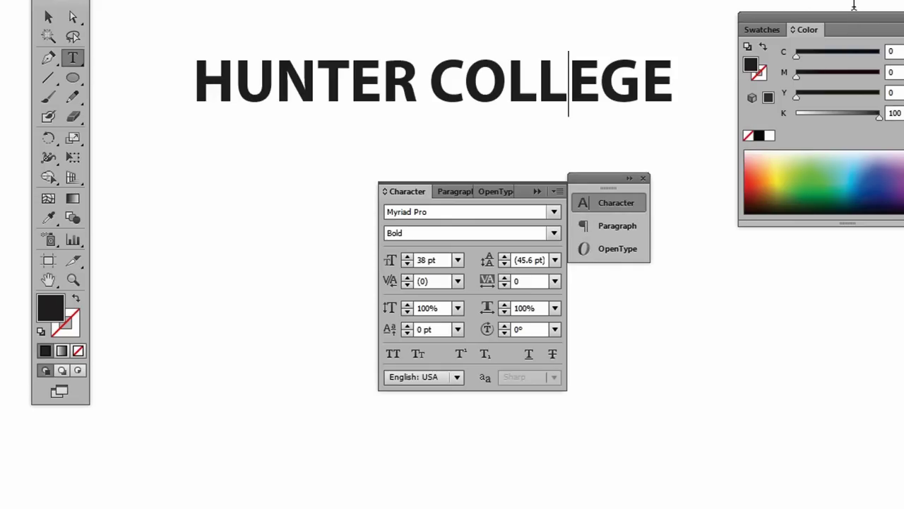
left_click_drag(408, 191, 616, 105)
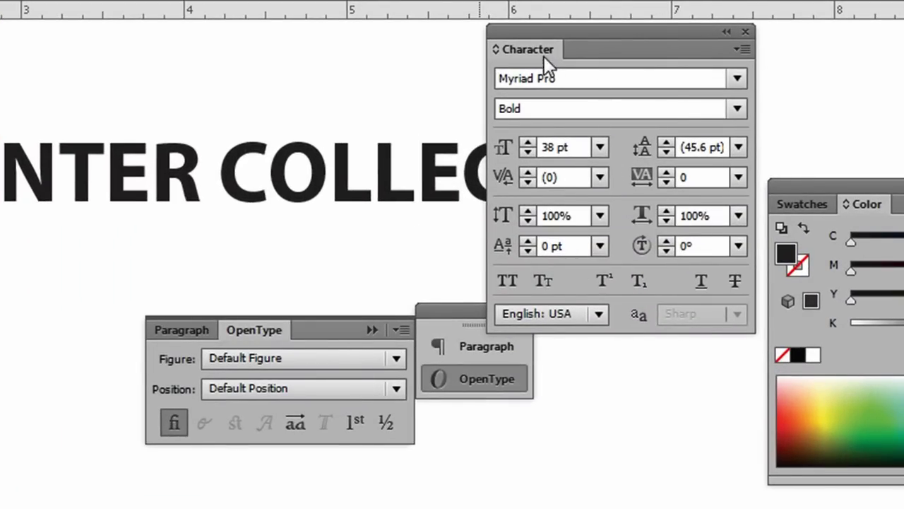
left_click_drag(548, 44, 340, 345)
Collapse the text panels out of the way and drag a text area below the heading
double_click(456, 315)
left_click_drag(456, 316, 699, 508)
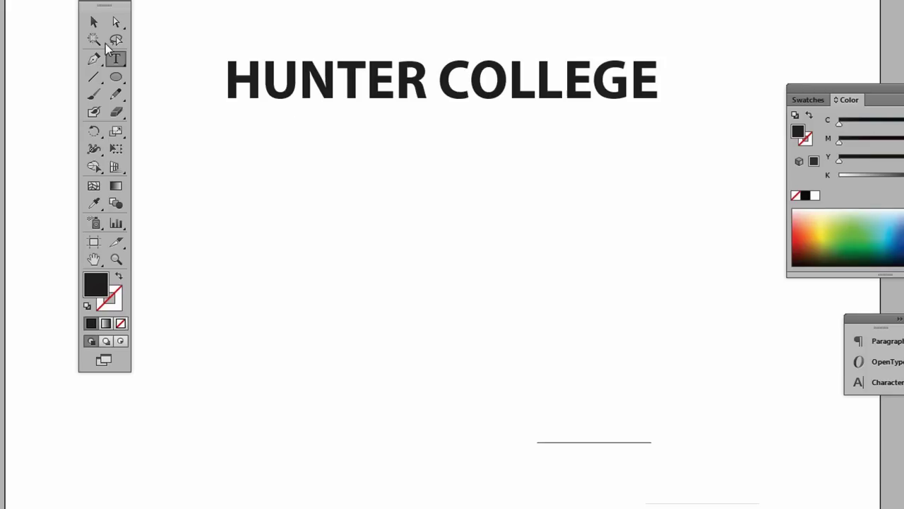
left_click(95, 23)
left_click(115, 60)
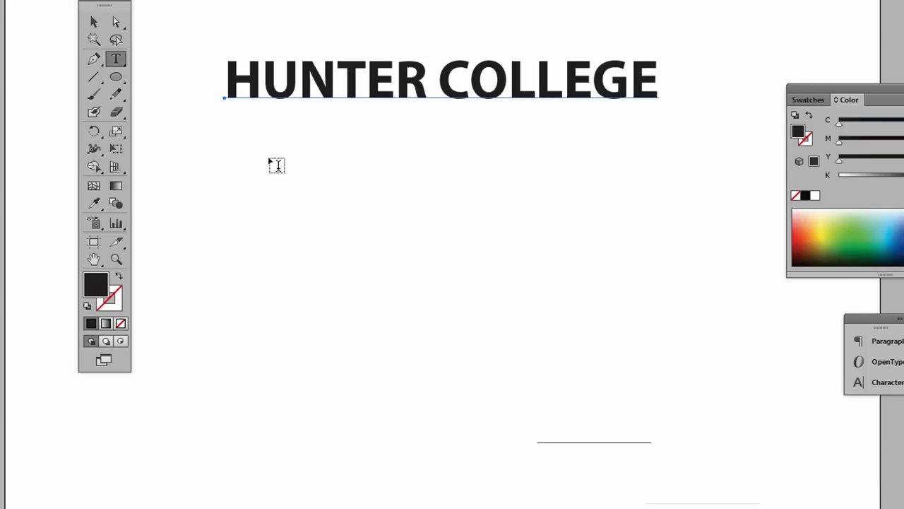
left_click_drag(232, 123, 662, 439)
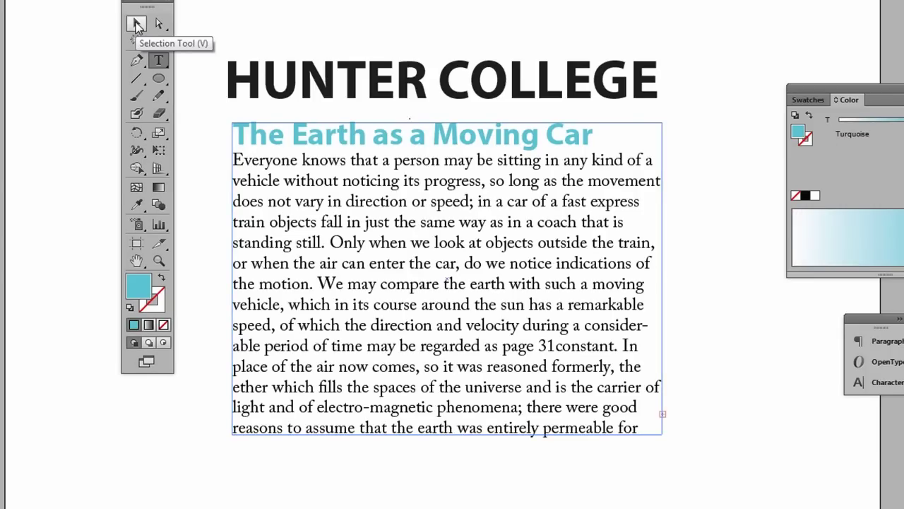
Nudge the article text box slightly left and drag its corner out to enlarge it
left_click(138, 25)
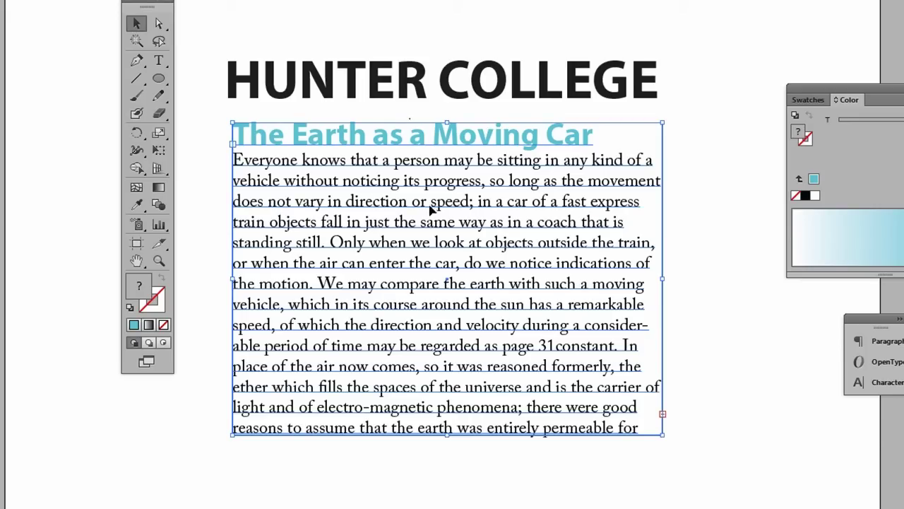
left_click_drag(443, 181, 437, 181)
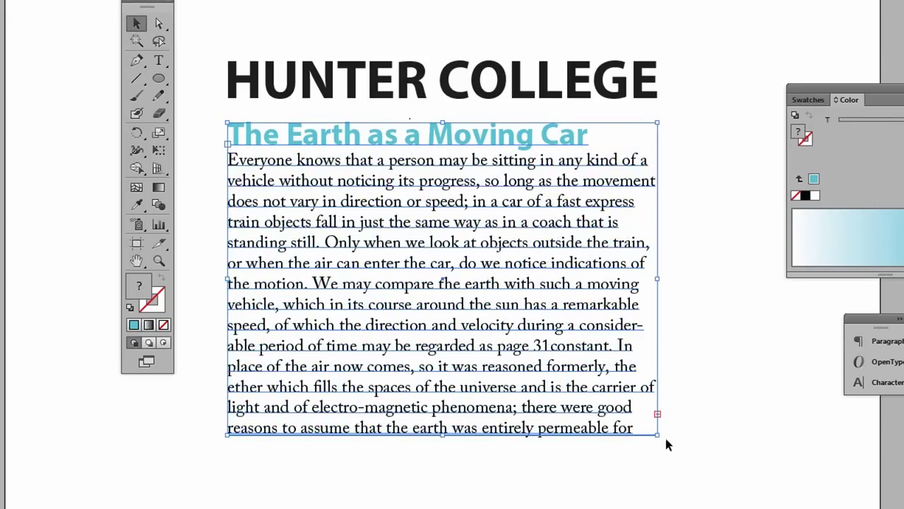
left_click_drag(657, 436, 735, 500)
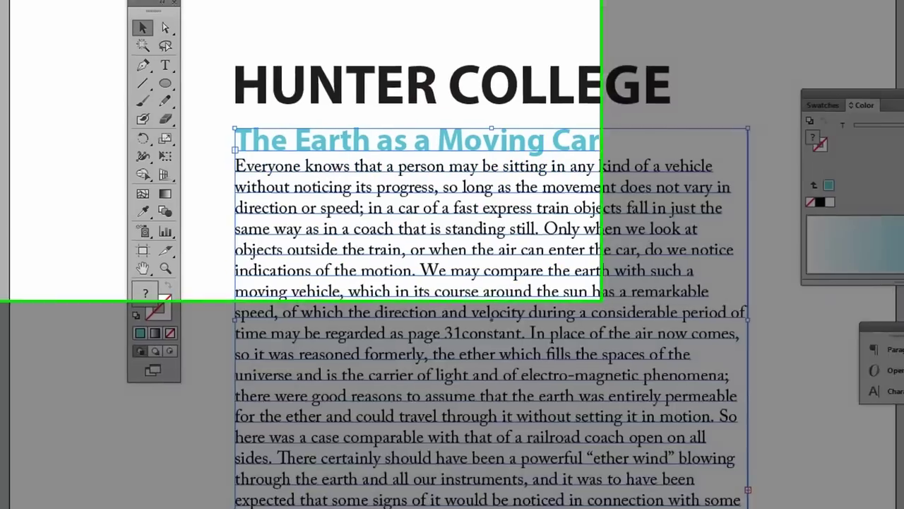
Preview a two-column layout in Area Type Options, then set Columns back to 1
left_click(152, 4)
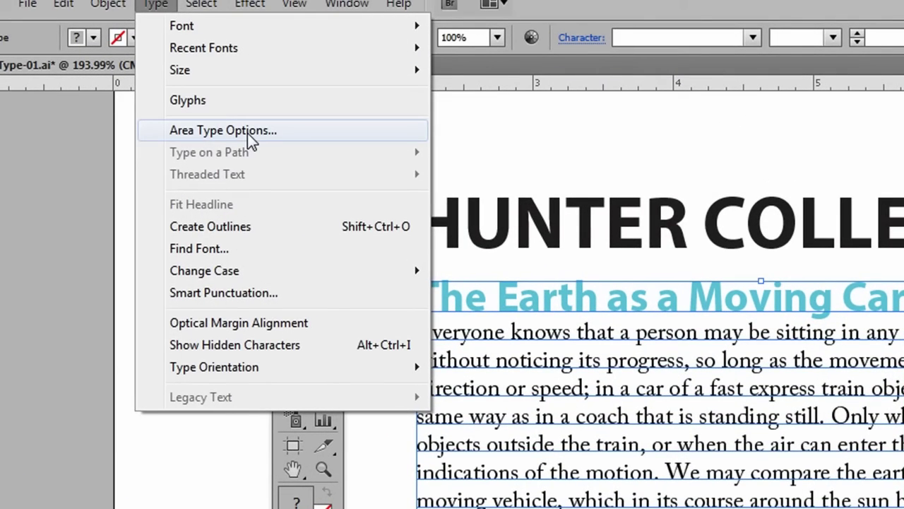
left_click(248, 133)
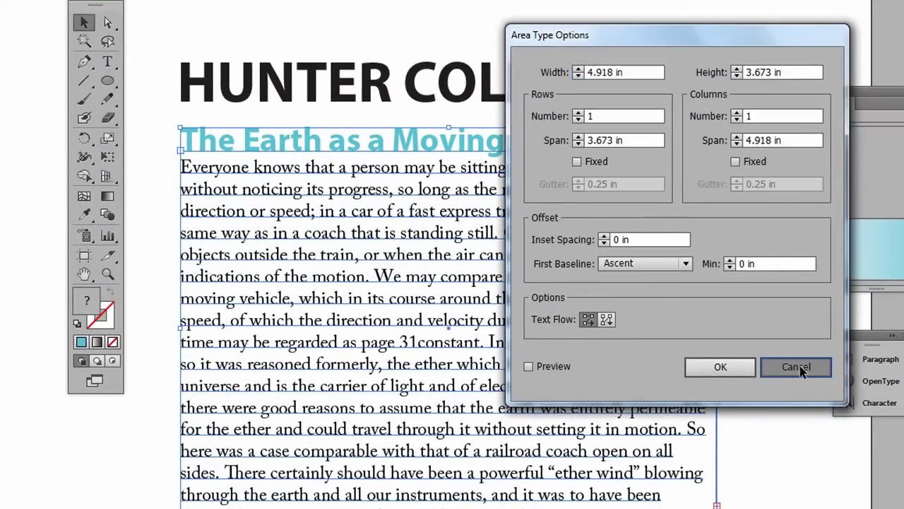
left_click(801, 369)
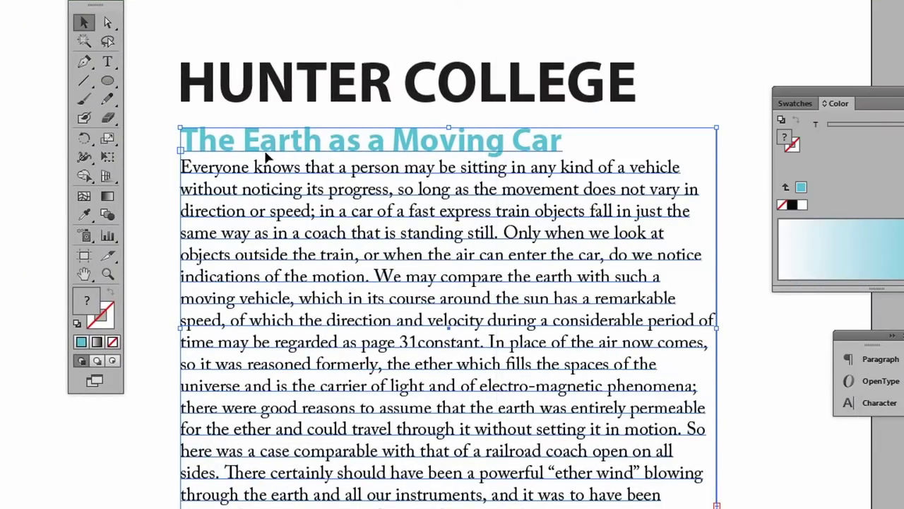
double_click(108, 63)
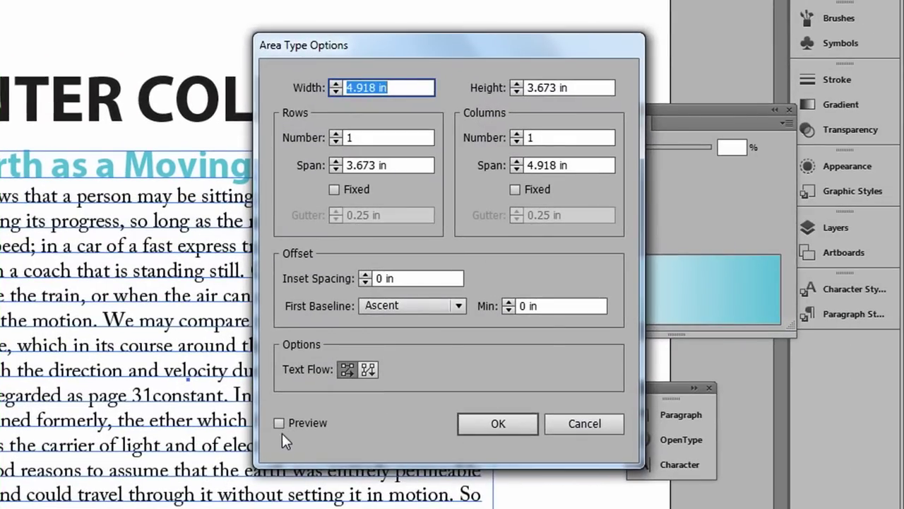
left_click(280, 423)
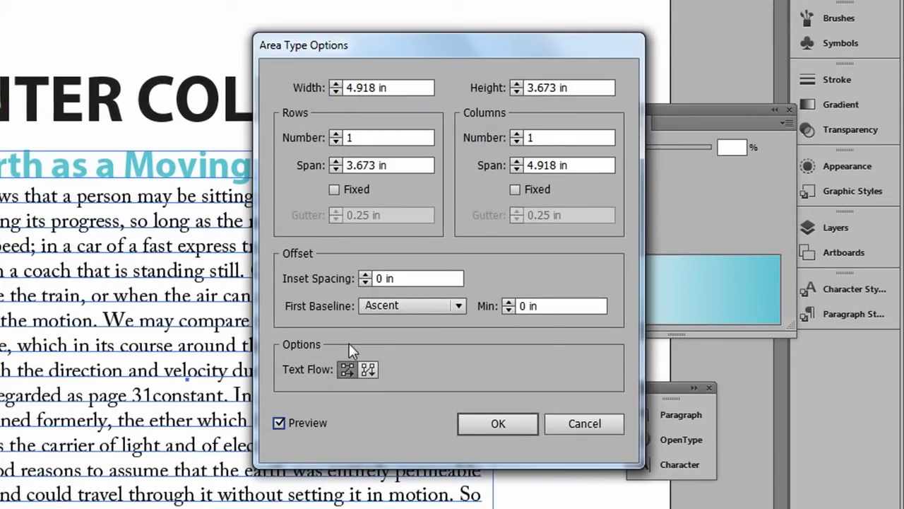
left_click(518, 135)
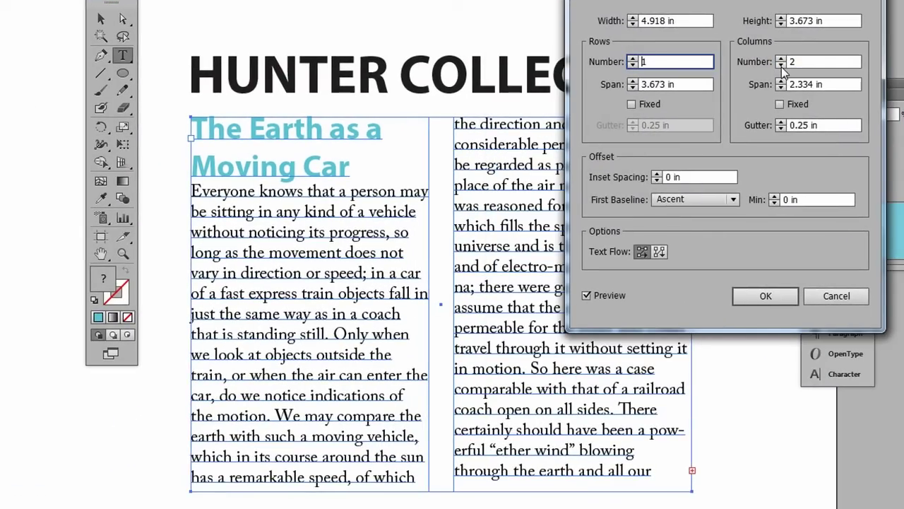
left_click(781, 66)
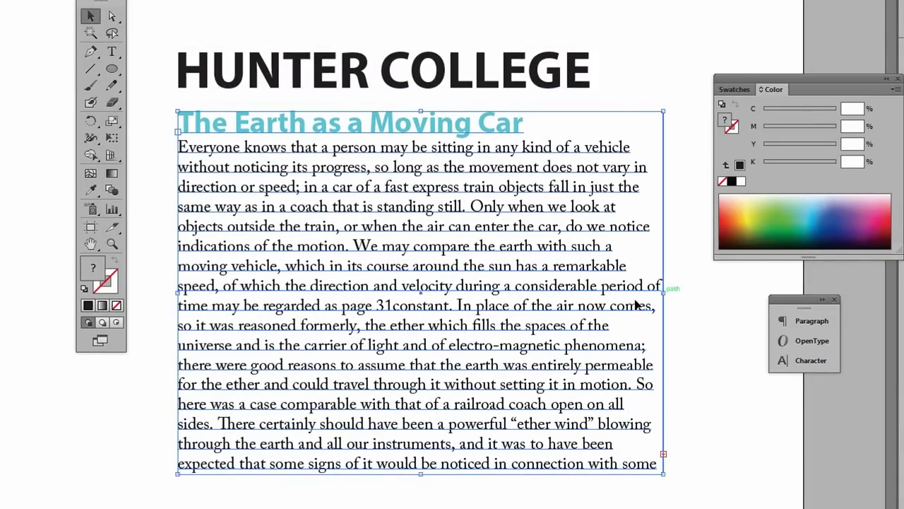
Try Turquoise, Black and green swatches on the article's body text
left_click(734, 89)
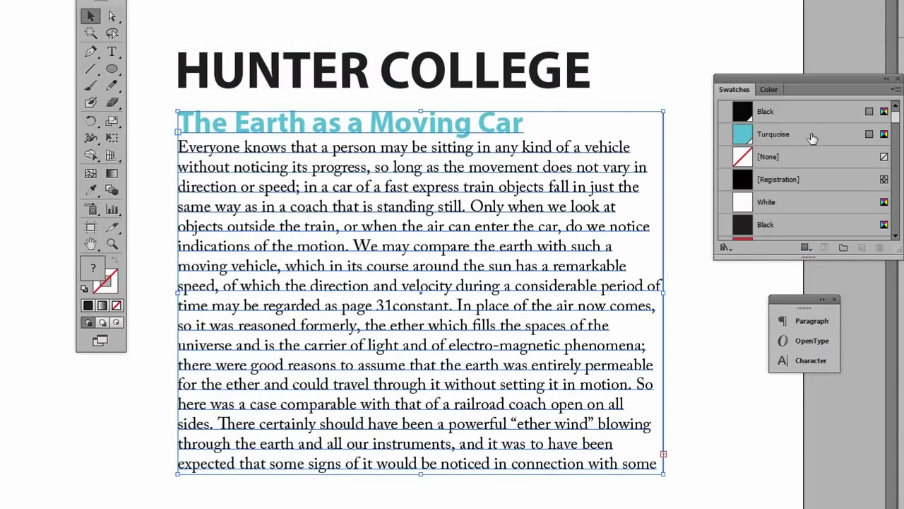
left_click(813, 138)
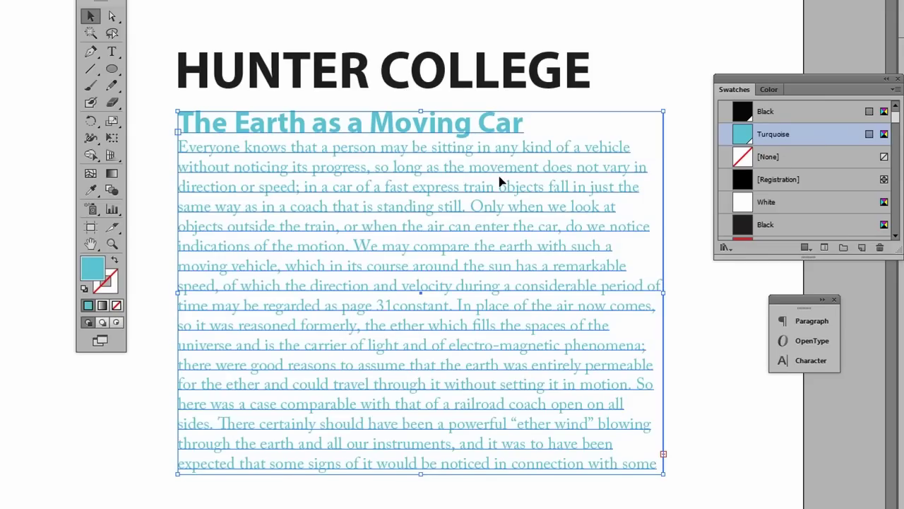
left_click(780, 112)
scroll(784, 156, "down", 5)
left_click(784, 112)
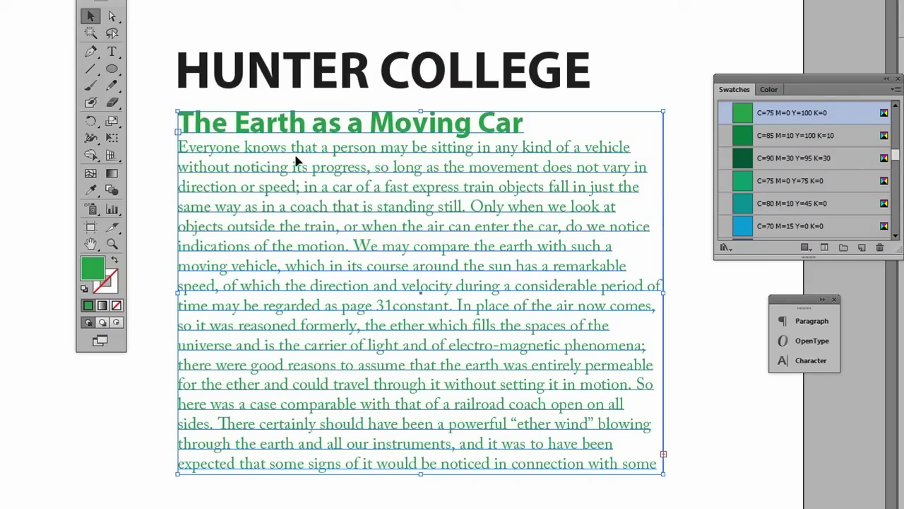
Colour the subheading 'The Earth as a Moving Car' a brighter blue-cyan
double_click(428, 148)
triple_click(403, 125)
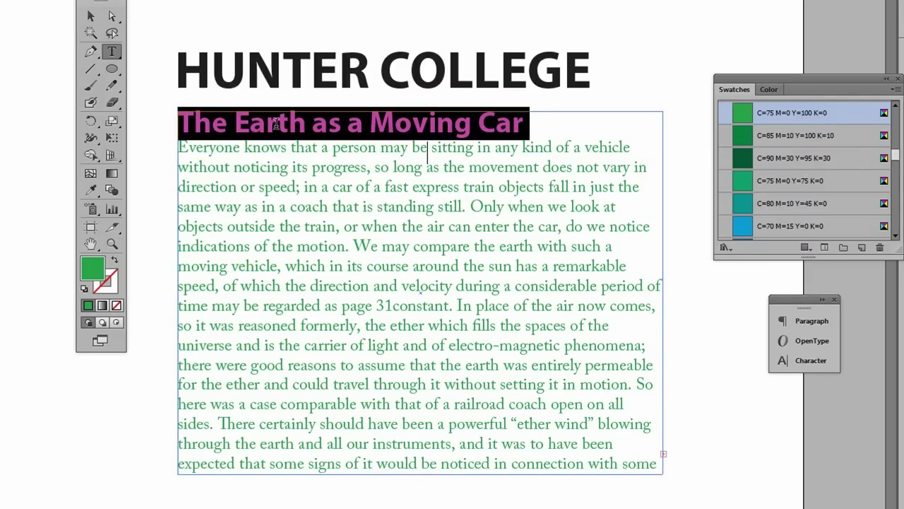
left_click(791, 226)
left_click(482, 206)
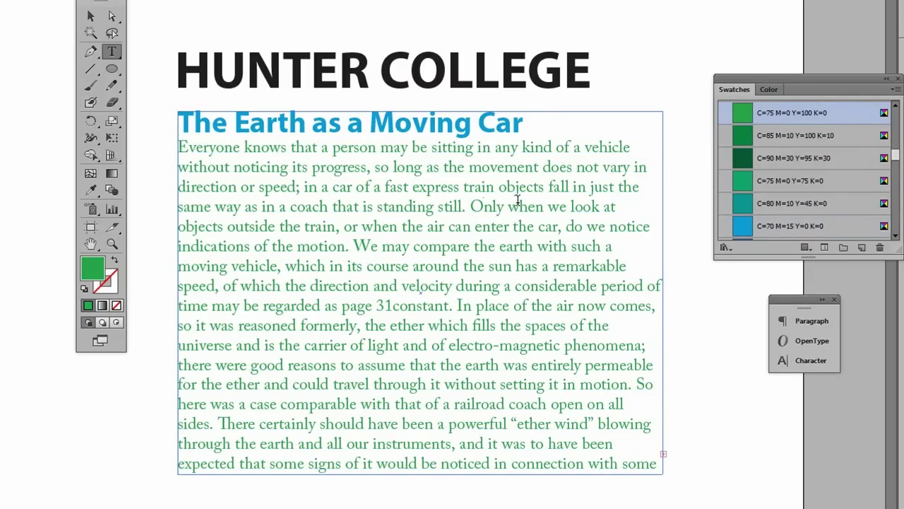
key("ctrl")
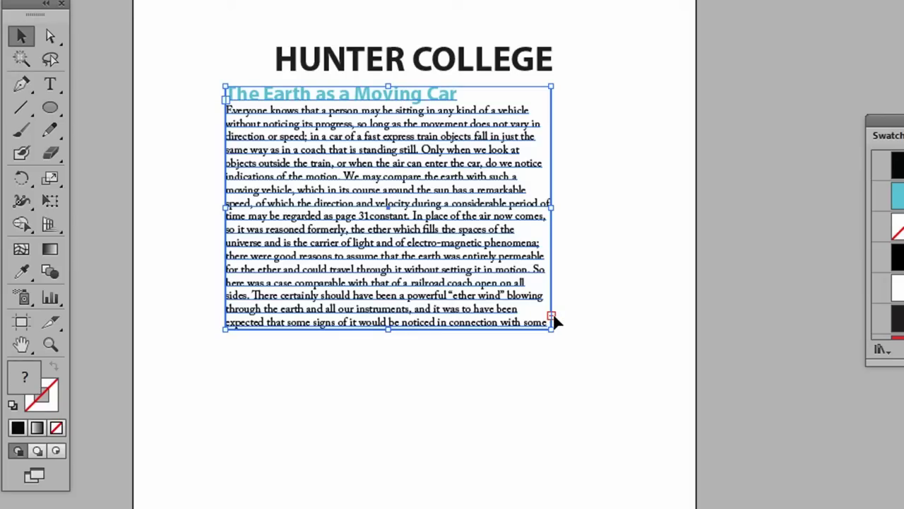
Thread the article's overflow text into two linked boxes below it, one along the page bottom
left_click(551, 315)
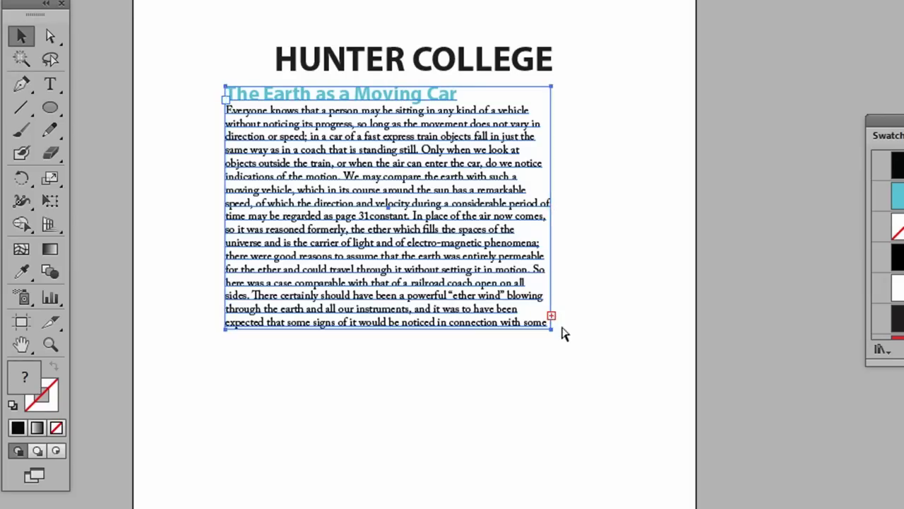
left_click_drag(647, 381, 424, 244)
key("Escape")
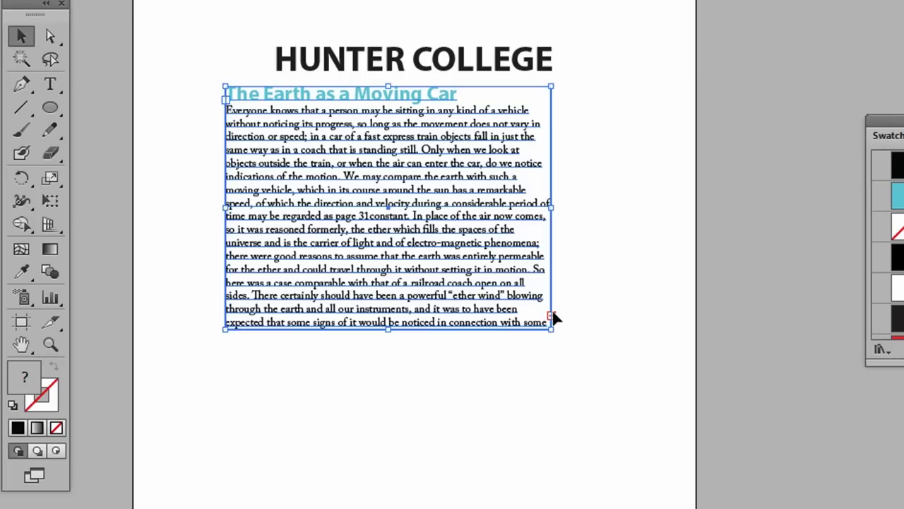
left_click(551, 316)
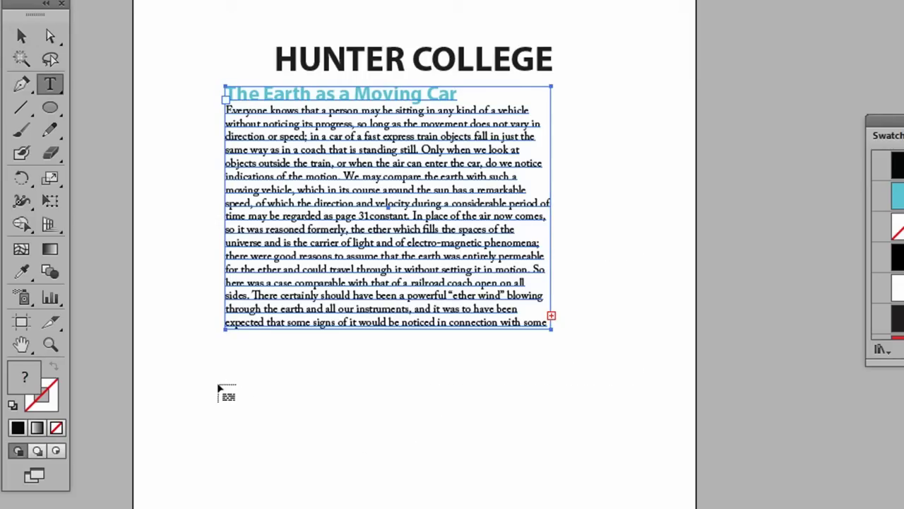
left_click_drag(230, 374, 558, 485)
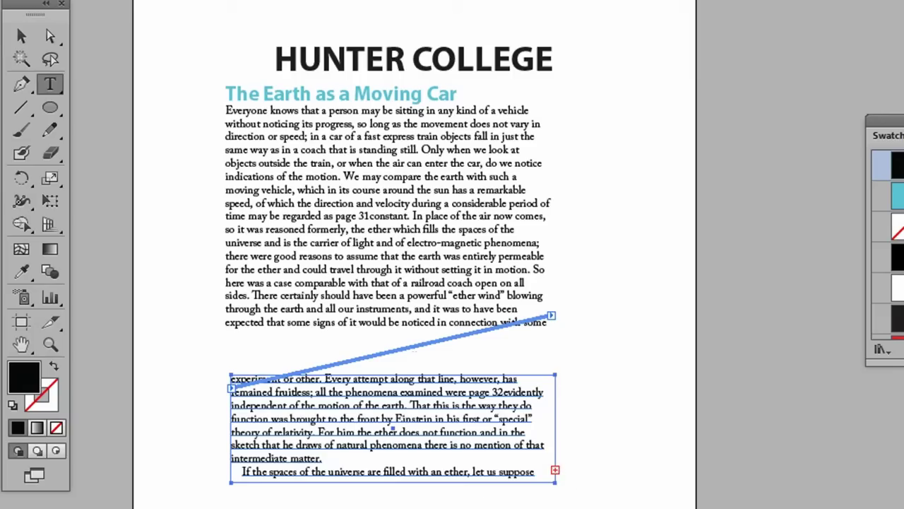
left_click_drag(230, 506, 587, 508)
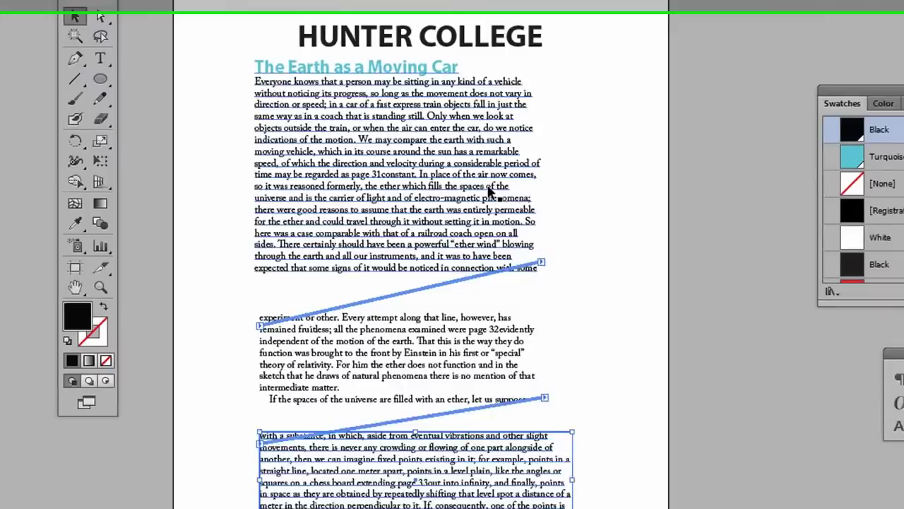
Delete the middle threaded frame and return the first frame to its original height
left_click(615, 376)
left_click(485, 310)
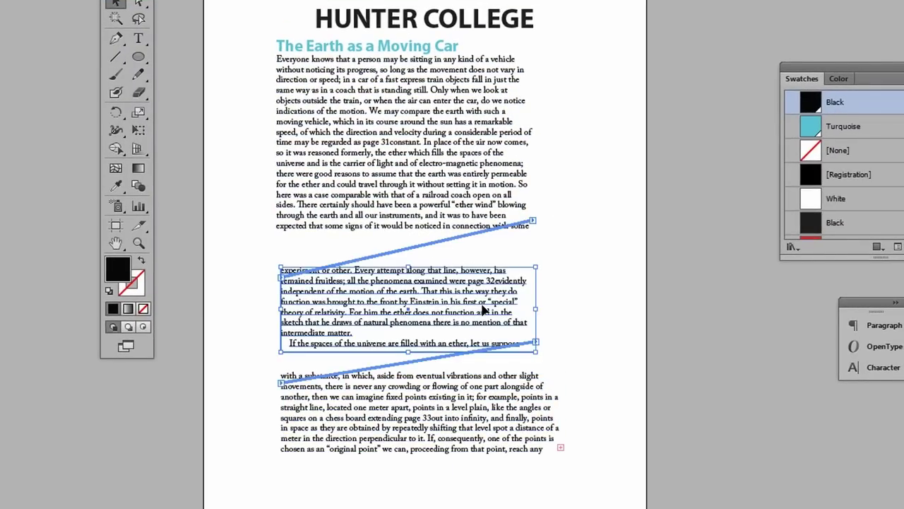
key("Delete")
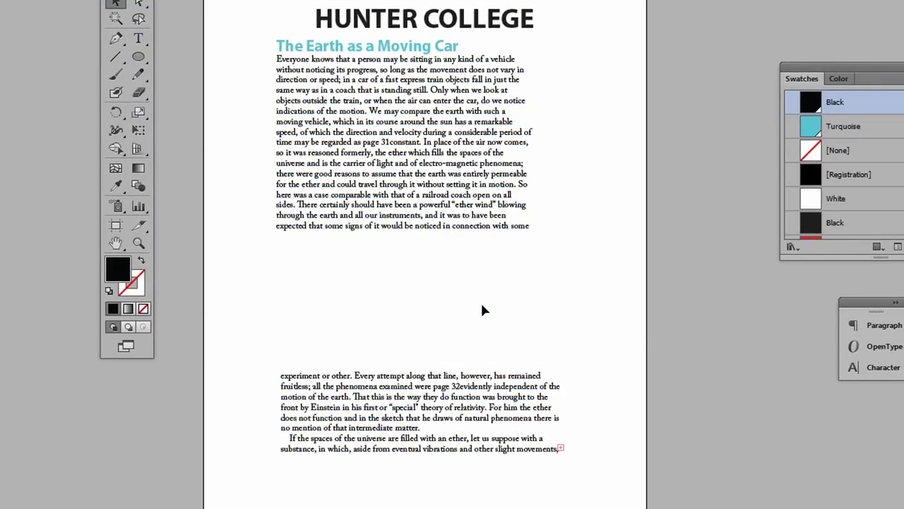
left_click(428, 203)
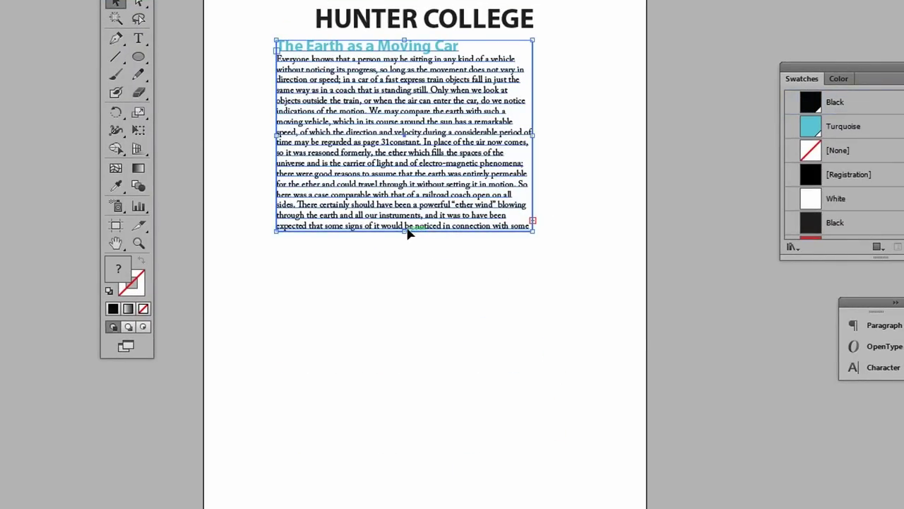
left_click_drag(410, 232, 425, 421)
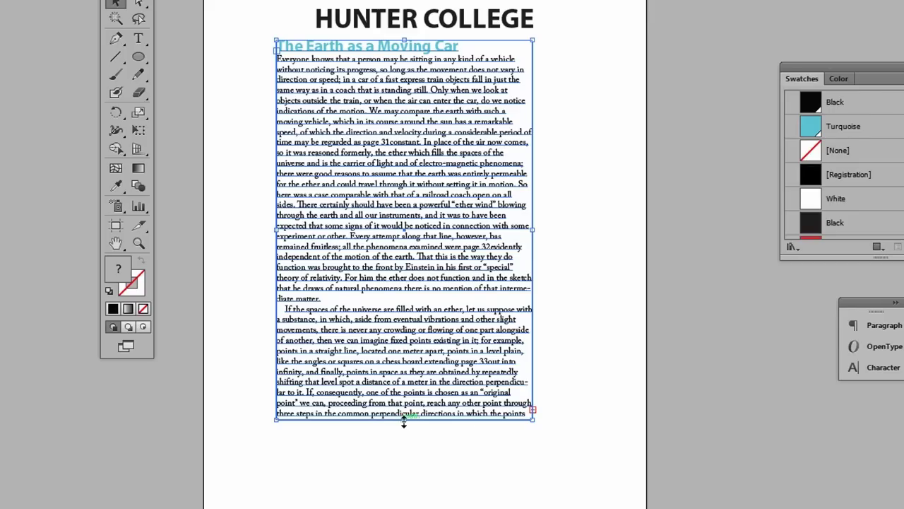
left_click_drag(404, 418, 404, 228)
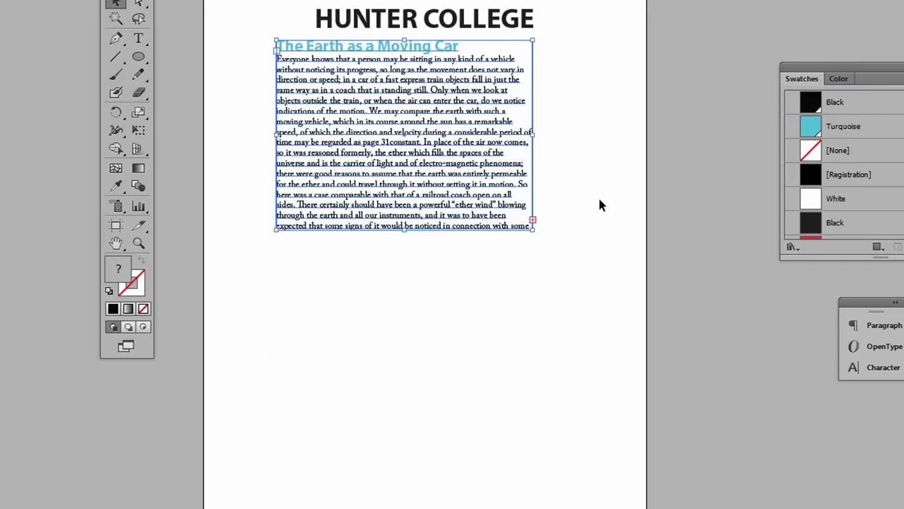
left_click(565, 212)
Draw an ellipse below the text frame with the default white fill and black stroke
left_click(139, 55)
mouse_move(344, 258)
left_mouse_down()
mouse_move(476, 333)
mouse_move(539, 394)
left_mouse_up()
left_click(110, 290)
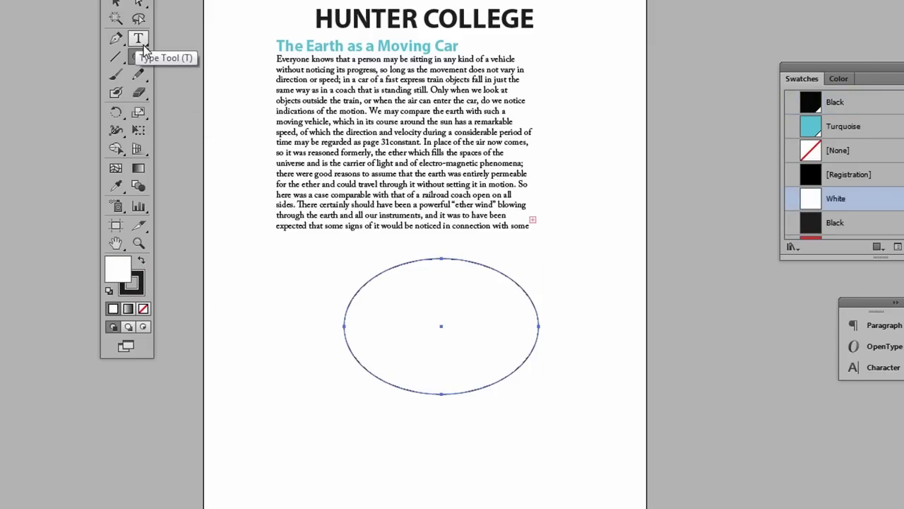
left_click(138, 37)
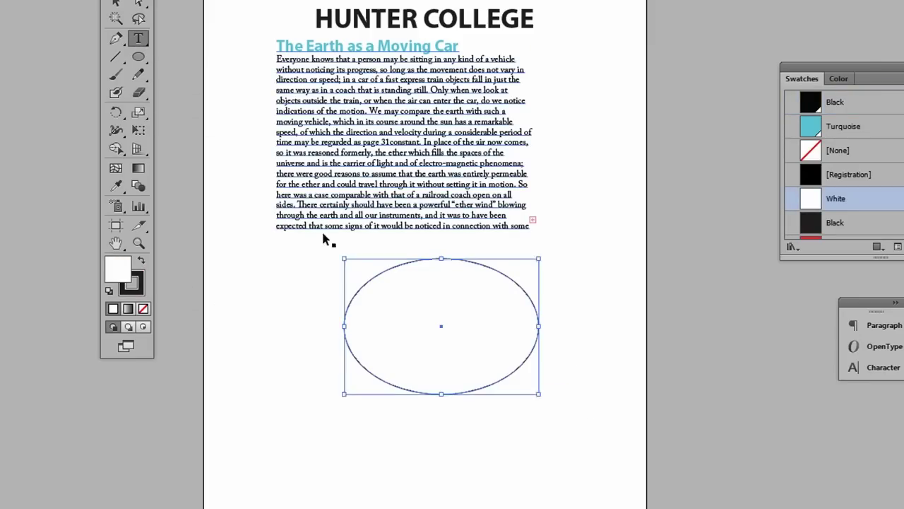
key("ctrl+space")
left_click_drag(287, 240, 585, 432)
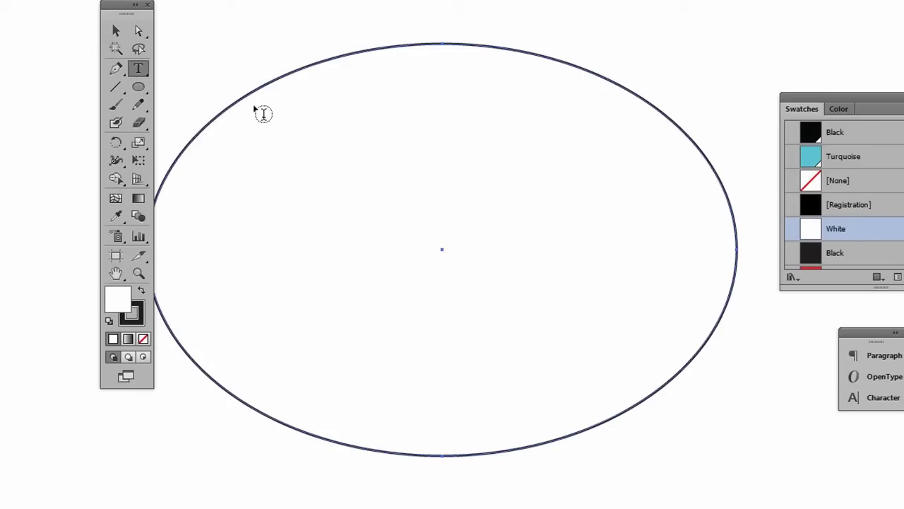
Turn the ellipse into a text area holding the sample text 'ASDKFEWP'
left_click(256, 107)
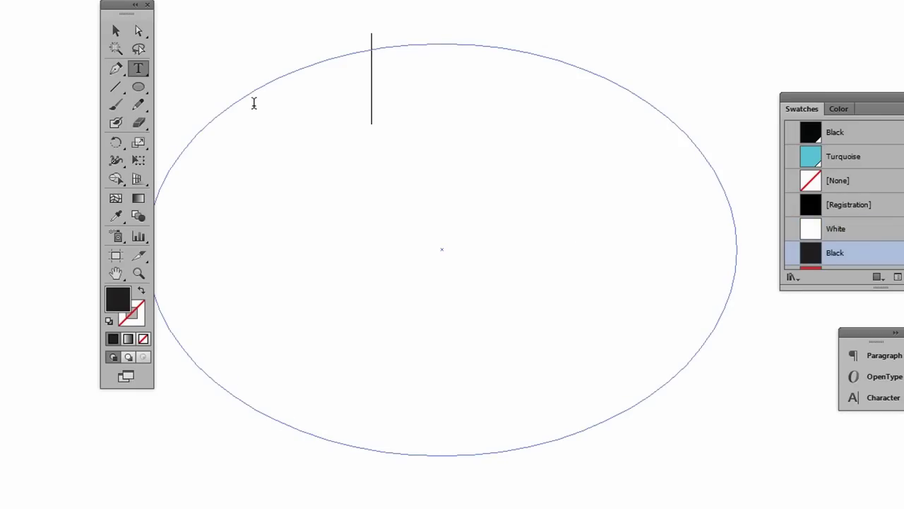
left_click(113, 31)
left_click_drag(123, 10, 100, 10)
left_click_drag(245, 53, 406, 164)
key("Delete")
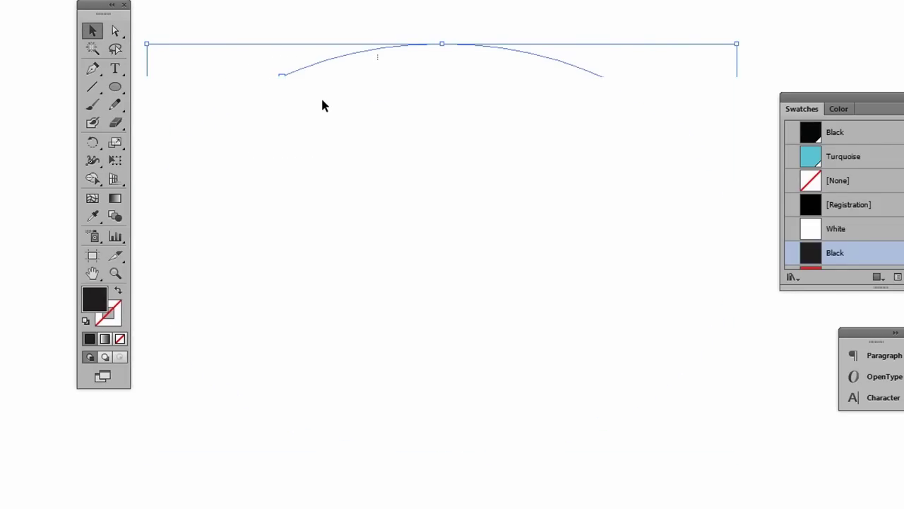
key("t")
key("ctrl+z")
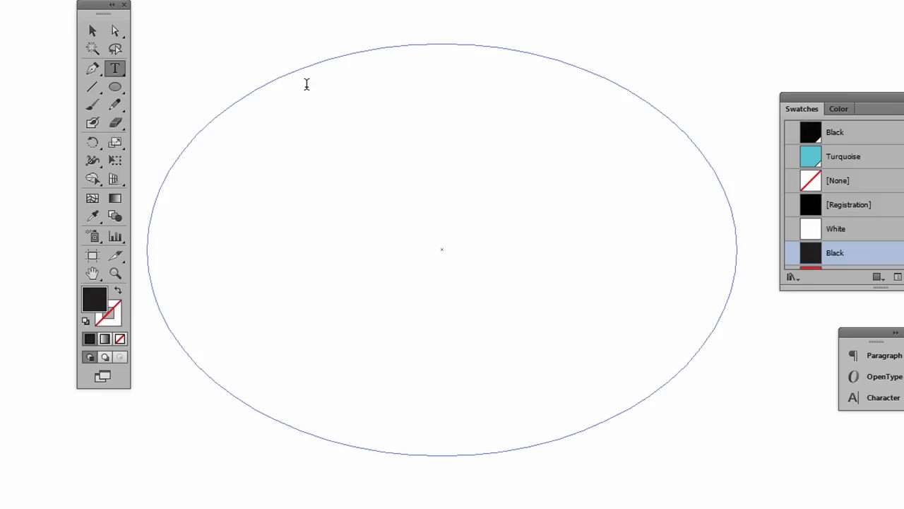
type("ASDKFEWP")
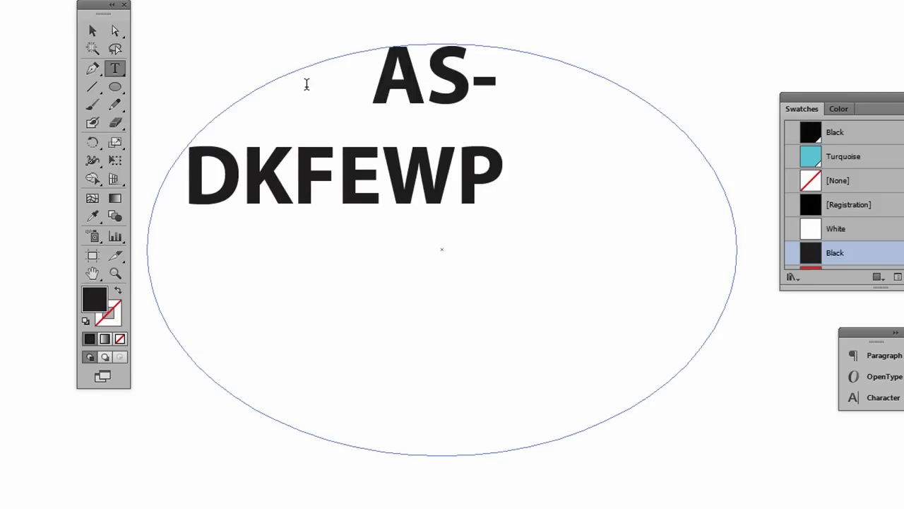
left_click(92, 30)
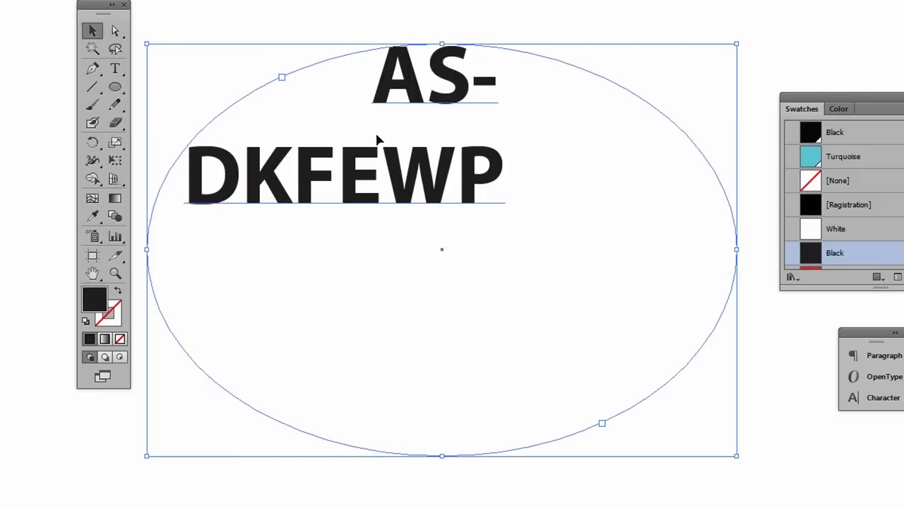
Delete the test ellipse and draw a new default-coloured ellipse below the text frame
key("Delete")
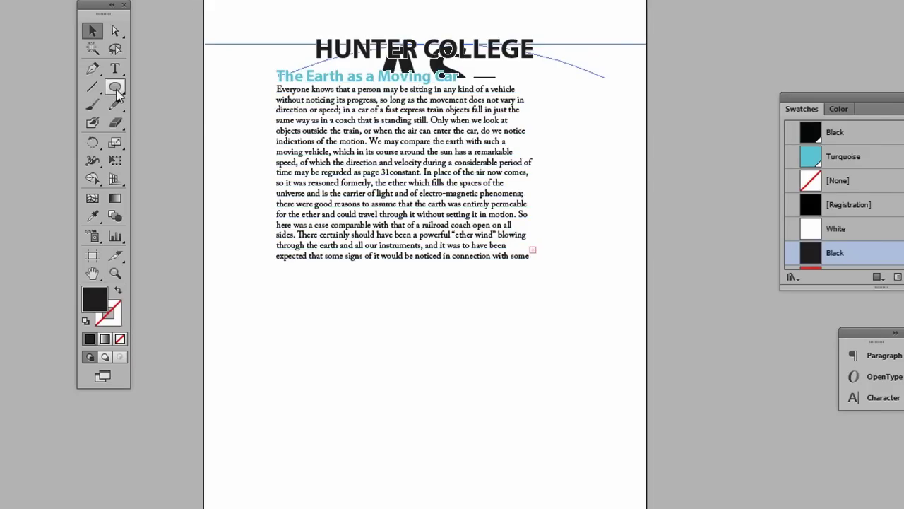
left_click(115, 86)
mouse_move(338, 314)
left_mouse_down()
mouse_move(397, 337)
mouse_move(540, 430)
left_mouse_up()
key("d")
key("ctrl+space")
left_click_drag(615, 460, 410, 255)
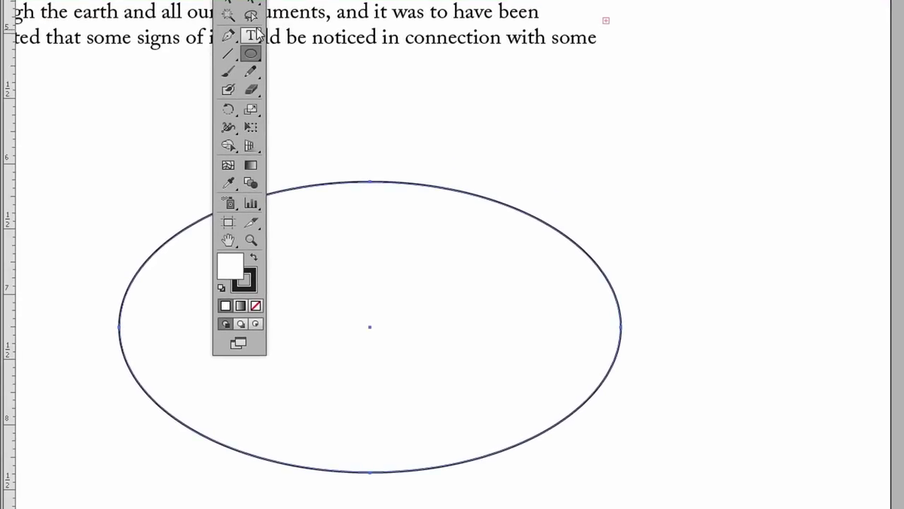
Flow the text frame's overflow text into the new ellipse
key("v")
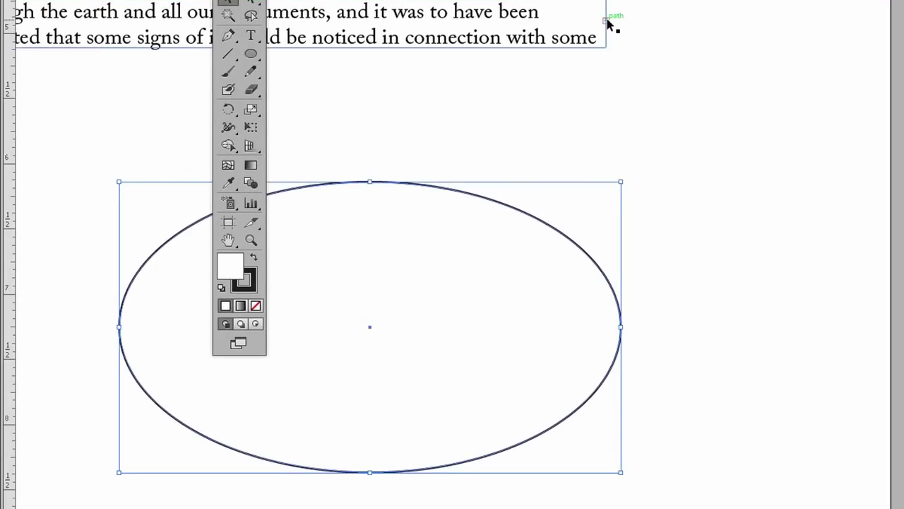
left_click(609, 25)
key("t")
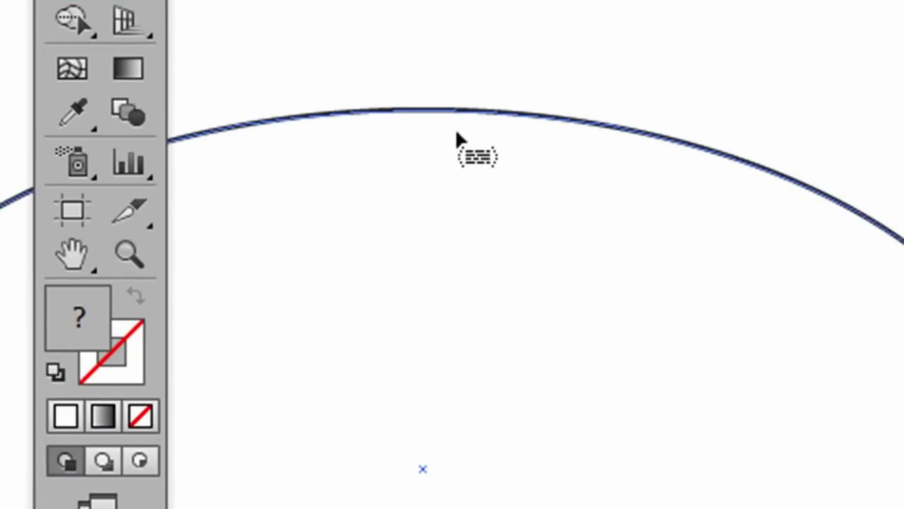
left_click(456, 134)
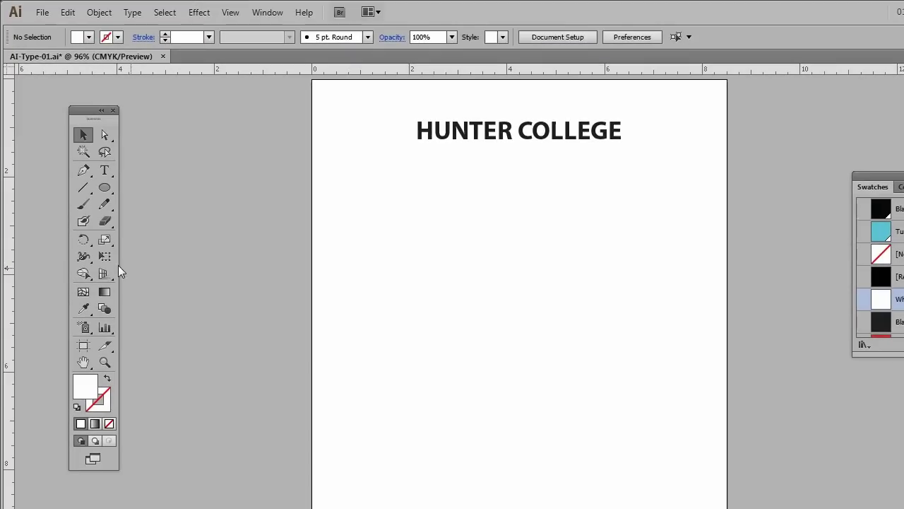
Place Theory of Relativity.rtf with default Word options and position it below the HUNTER COLLEGE heading
left_click_drag(82, 118, 218, 122)
left_click(43, 13)
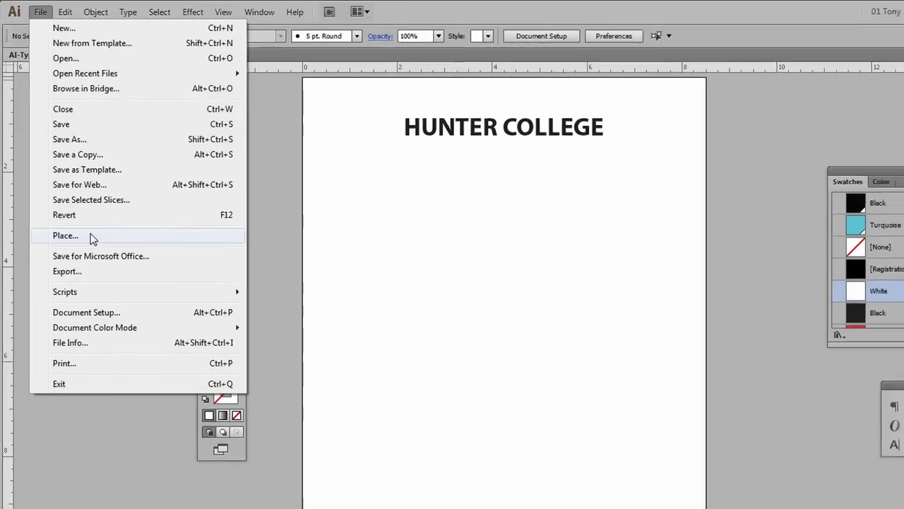
left_click(91, 234)
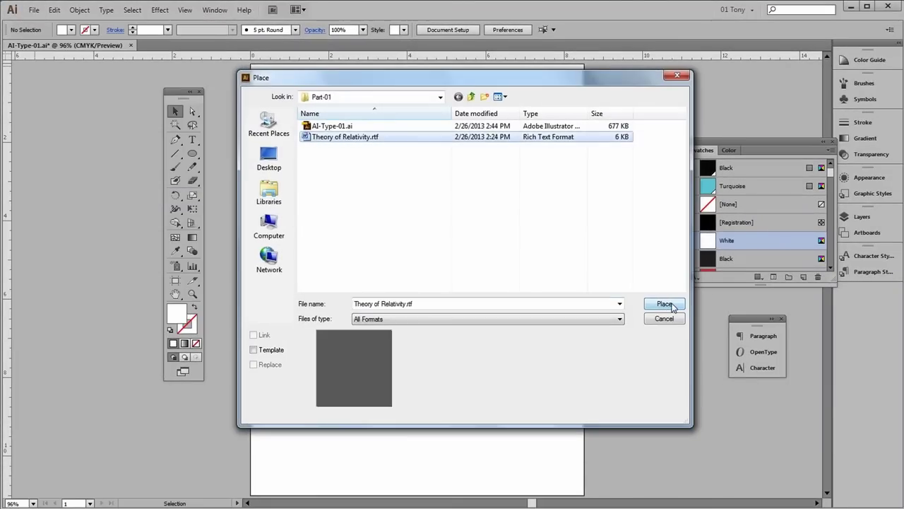
left_click(665, 303)
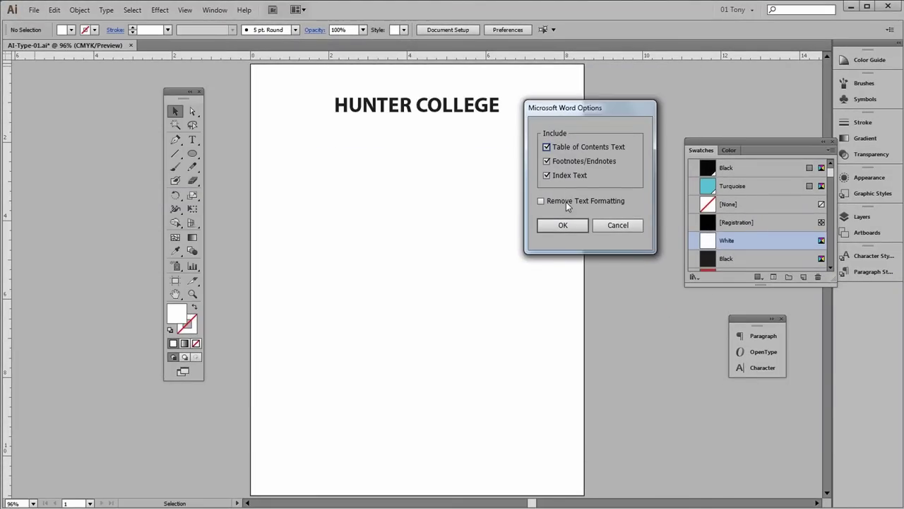
left_click(572, 226)
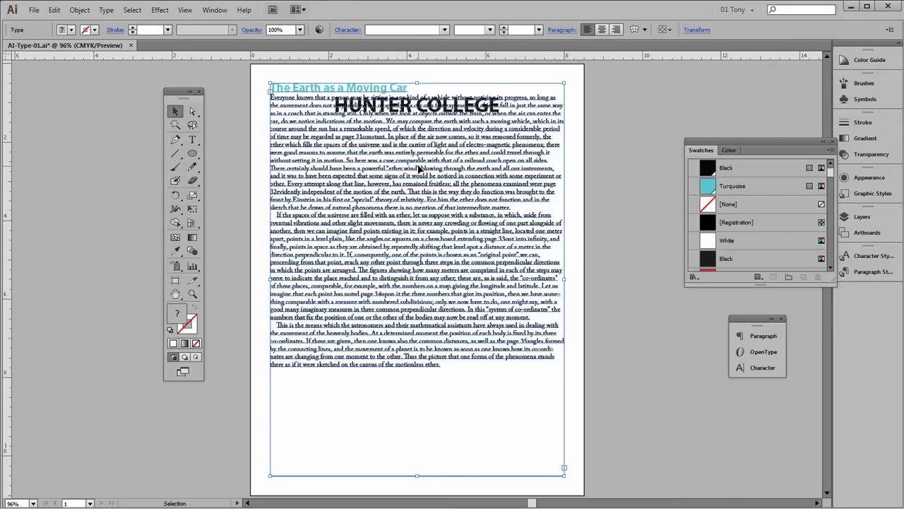
left_click_drag(419, 168, 431, 221)
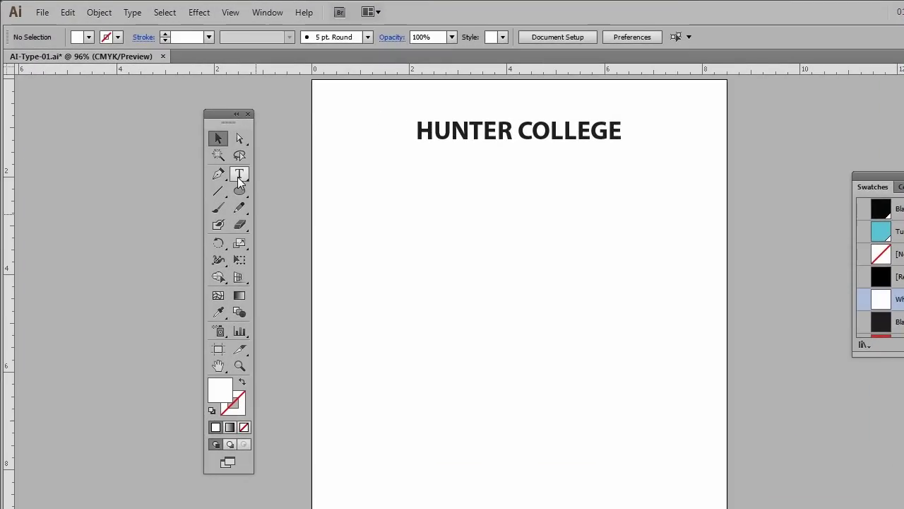
Draw a text area under HUNTER COLLEGE and place Theory of Relativity.rtf into it with default Word options
left_click(240, 175)
left_click_drag(375, 169, 650, 375)
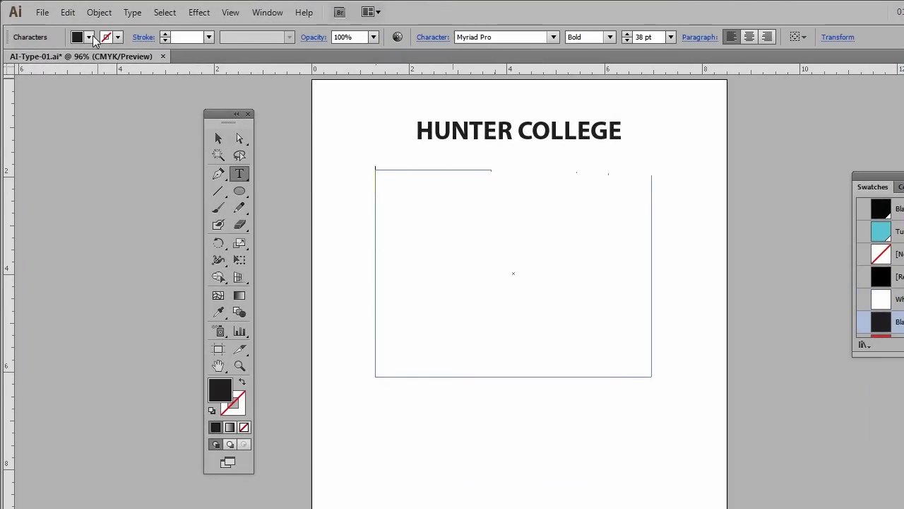
left_click(42, 12)
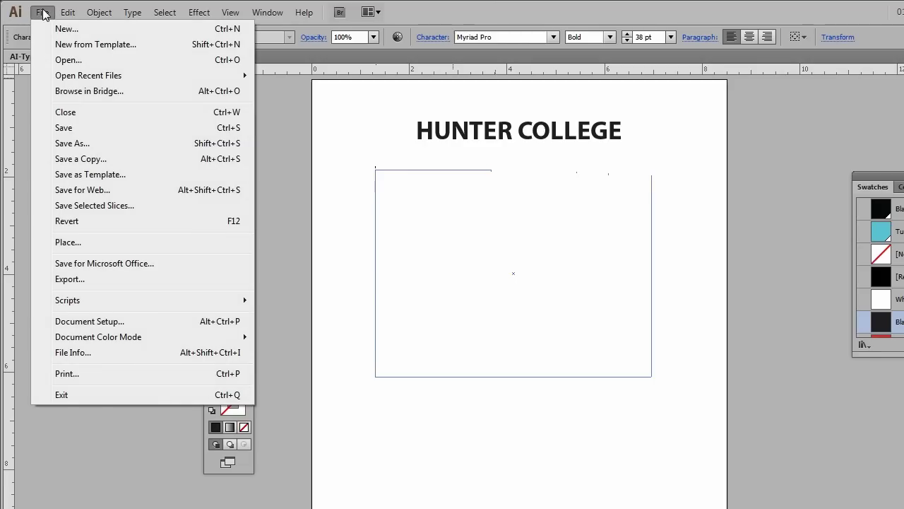
left_click(71, 242)
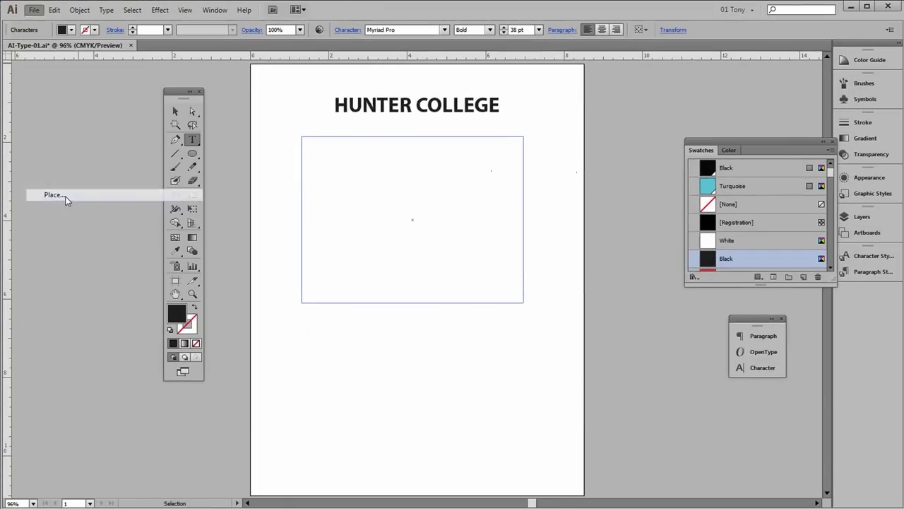
left_click(346, 136)
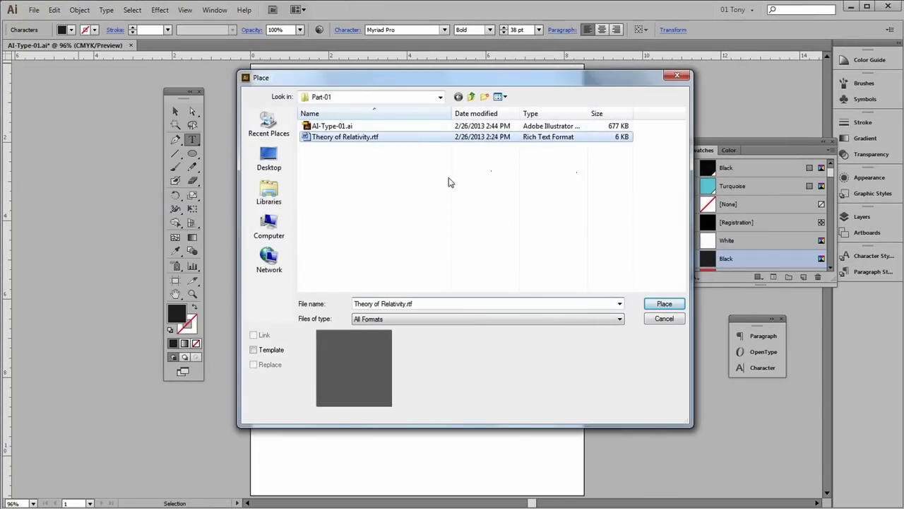
left_click(663, 304)
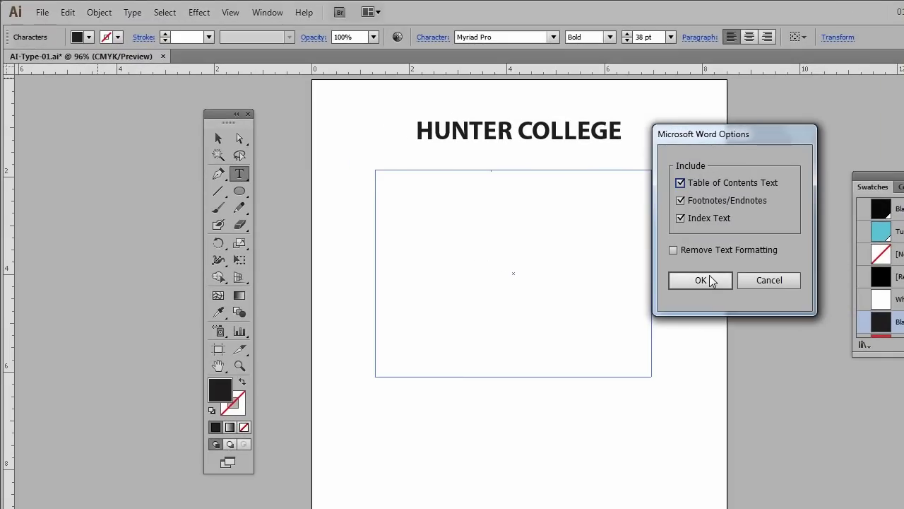
left_click(700, 281)
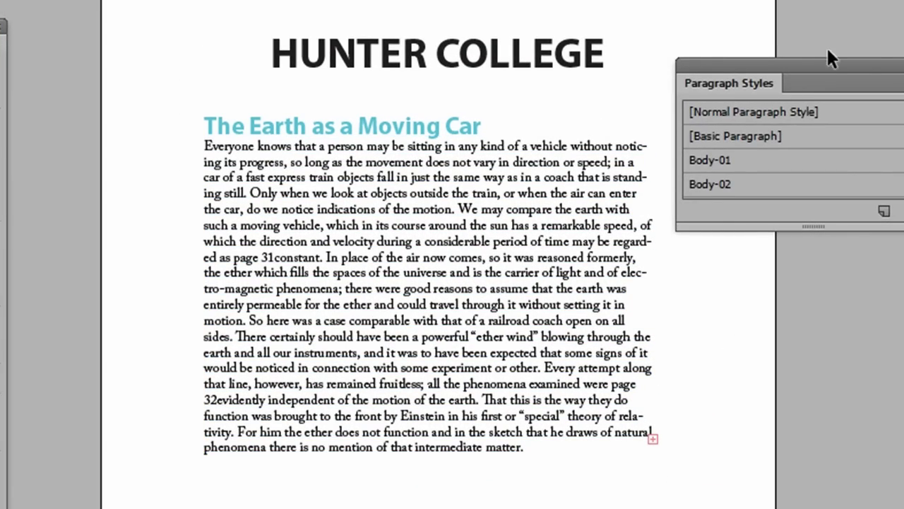
left_click_drag(827, 65, 873, 17)
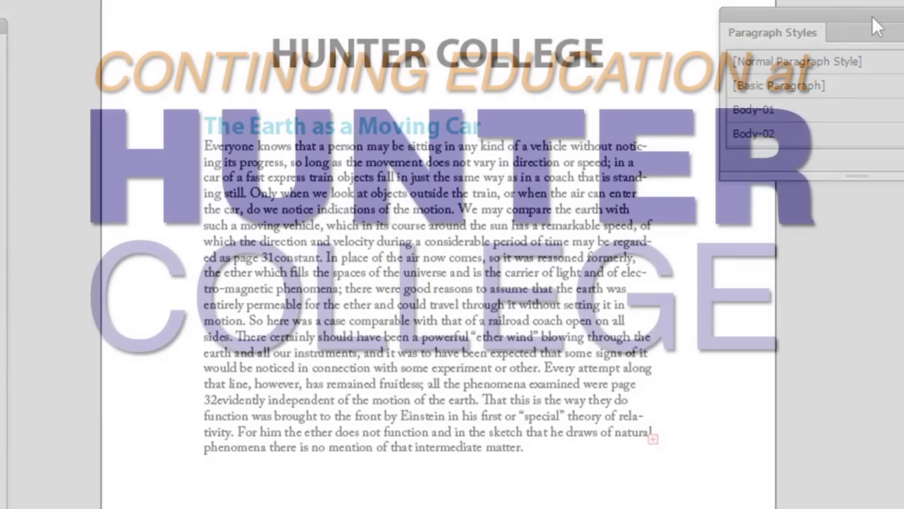